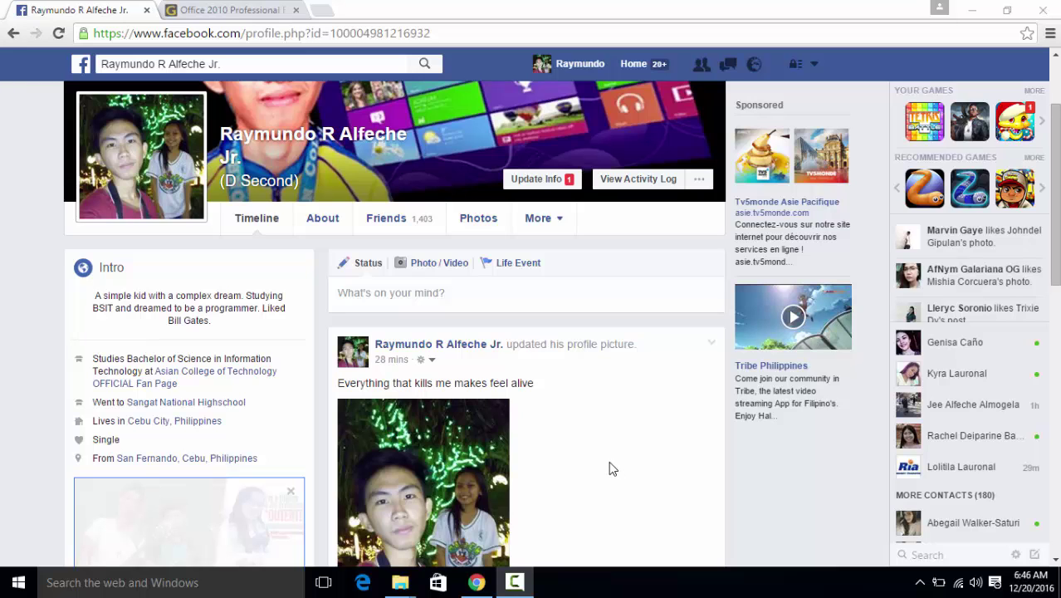
Switch to the getintopc Office 2010 Professional download page and review its title, overview and screenshots
{"action": "left_click", "coordinate": [249, 10]}
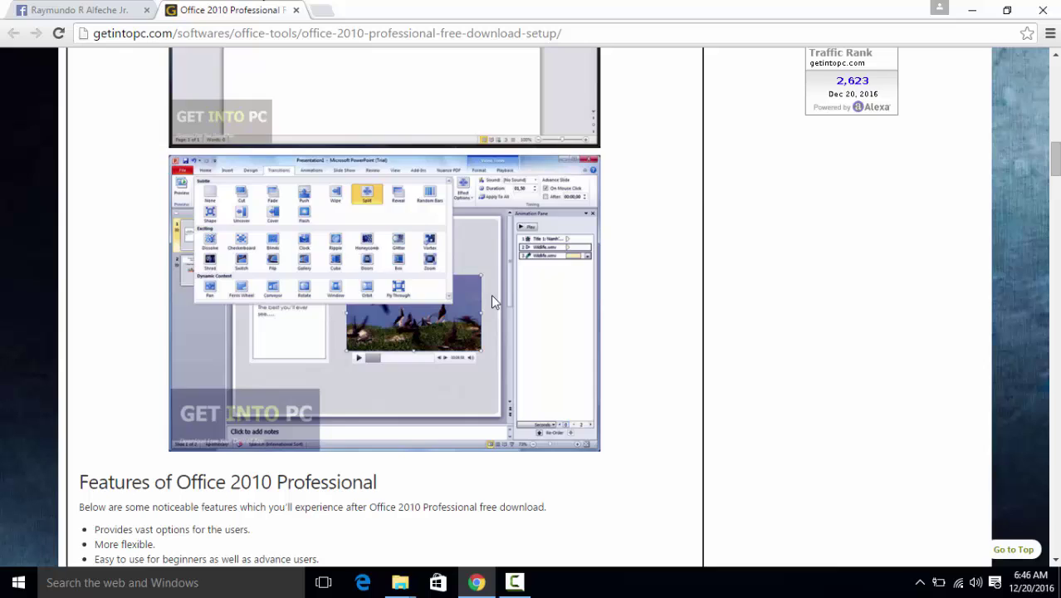
{"action": "scroll", "coordinate": [494, 299], "scroll_direction": "up", "scroll_amount": 5}
{"action": "scroll", "coordinate": [501, 319], "scroll_direction": "up", "scroll_amount": 6}
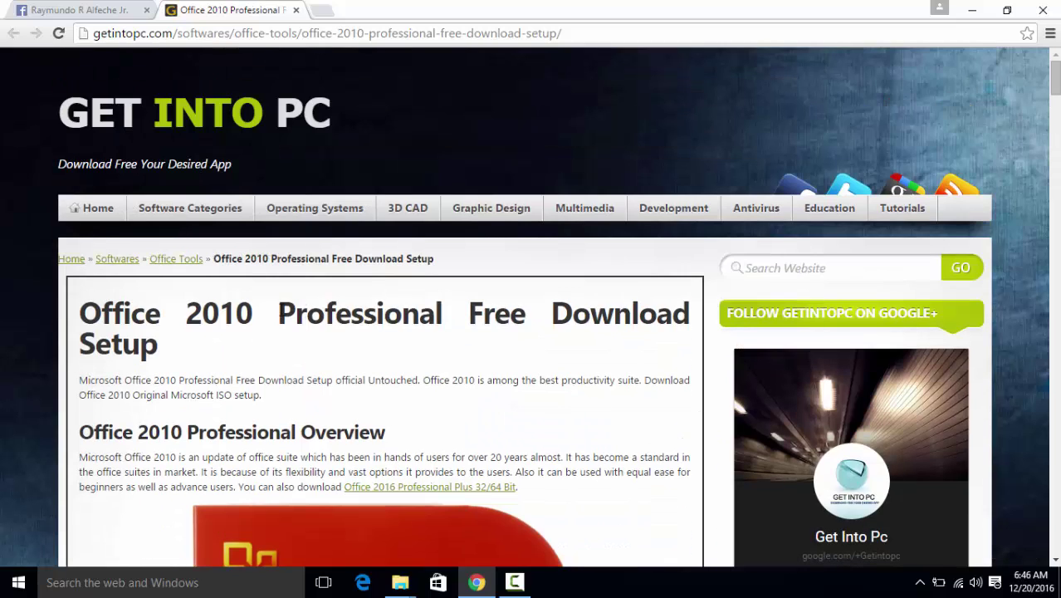
{"action": "scroll", "coordinate": [239, 297], "scroll_direction": "down", "scroll_amount": 2}
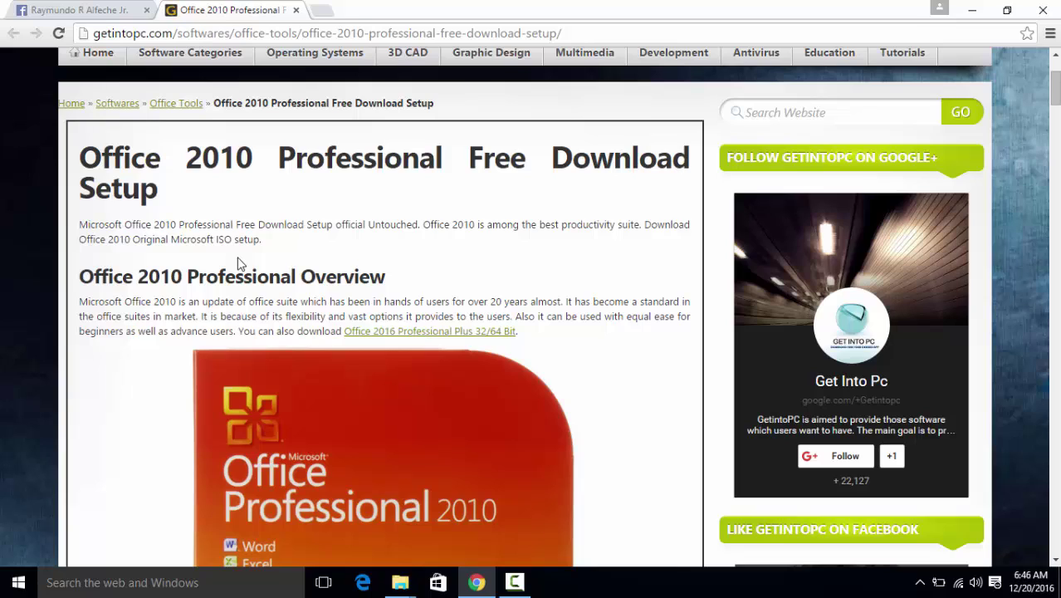
{"action": "scroll", "coordinate": [237, 262], "scroll_direction": "down", "scroll_amount": 1}
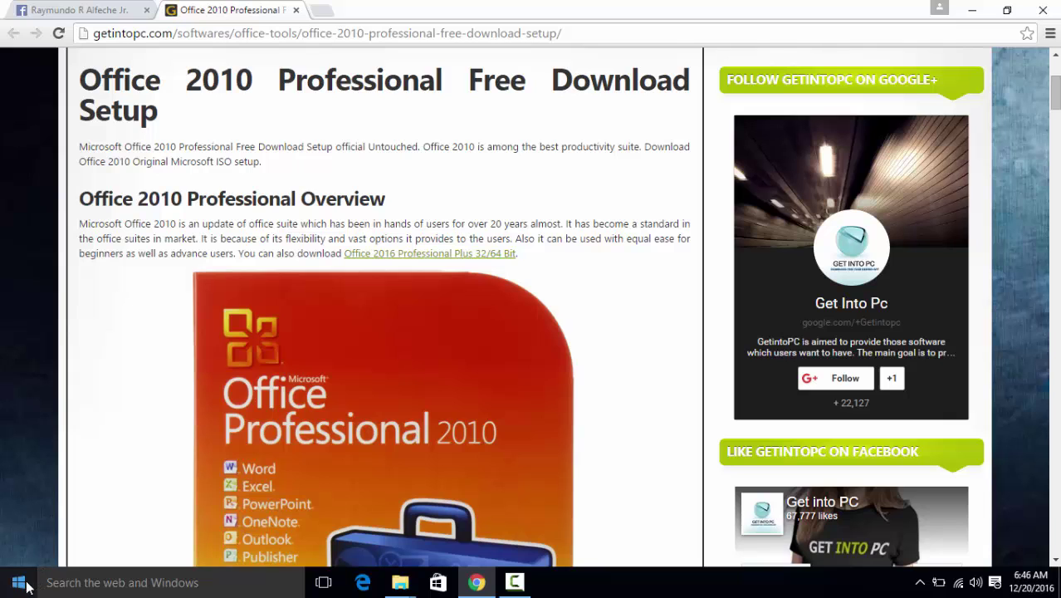
{"action": "scroll", "coordinate": [626, 374], "scroll_direction": "down", "scroll_amount": 5}
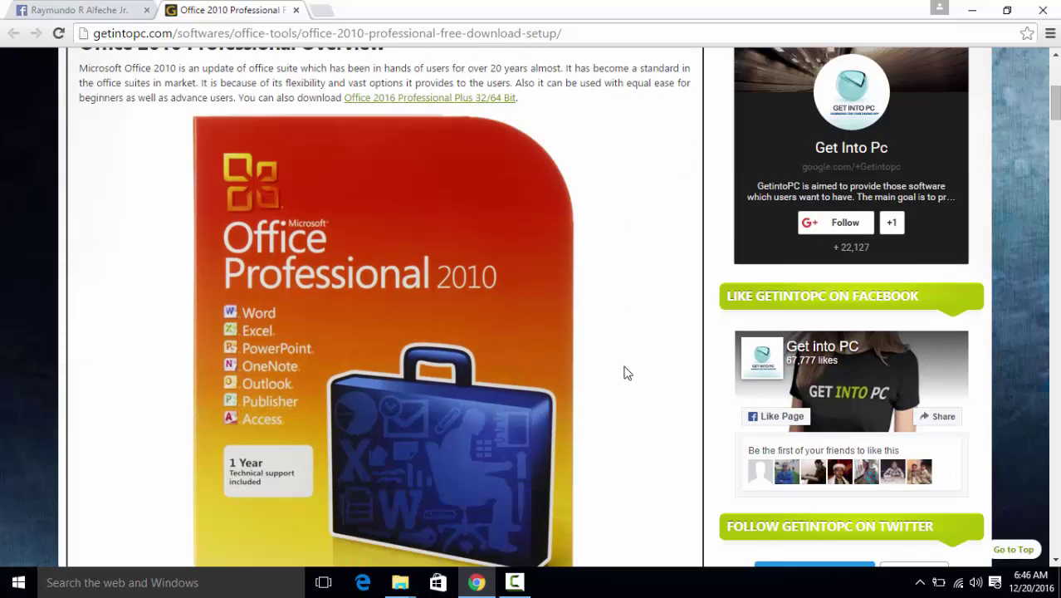
{"action": "scroll", "coordinate": [627, 375], "scroll_direction": "up", "scroll_amount": 8}
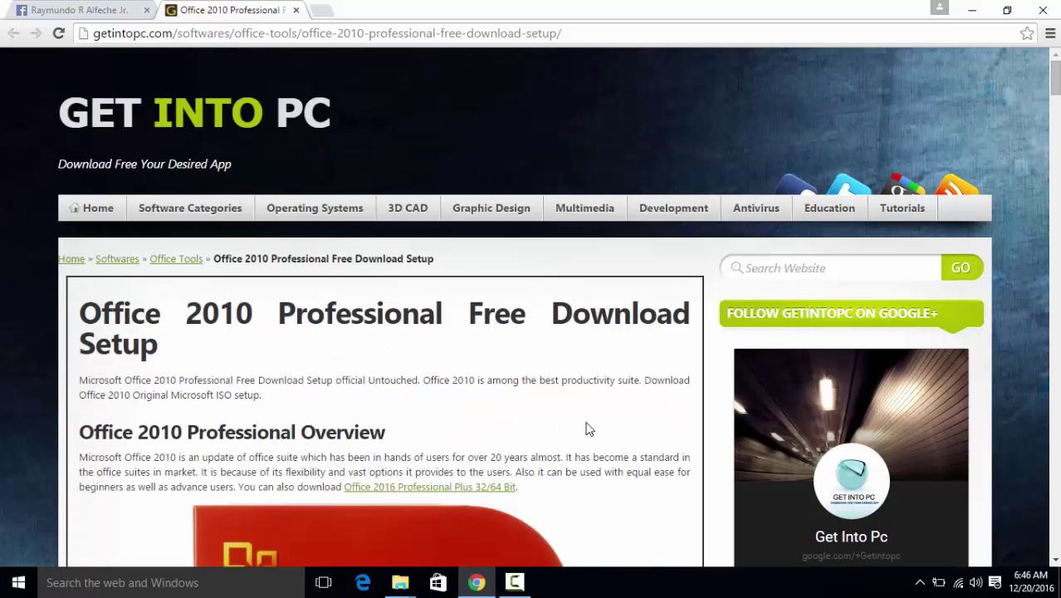
{"action": "scroll", "coordinate": [589, 426], "scroll_direction": "down", "scroll_amount": 1}
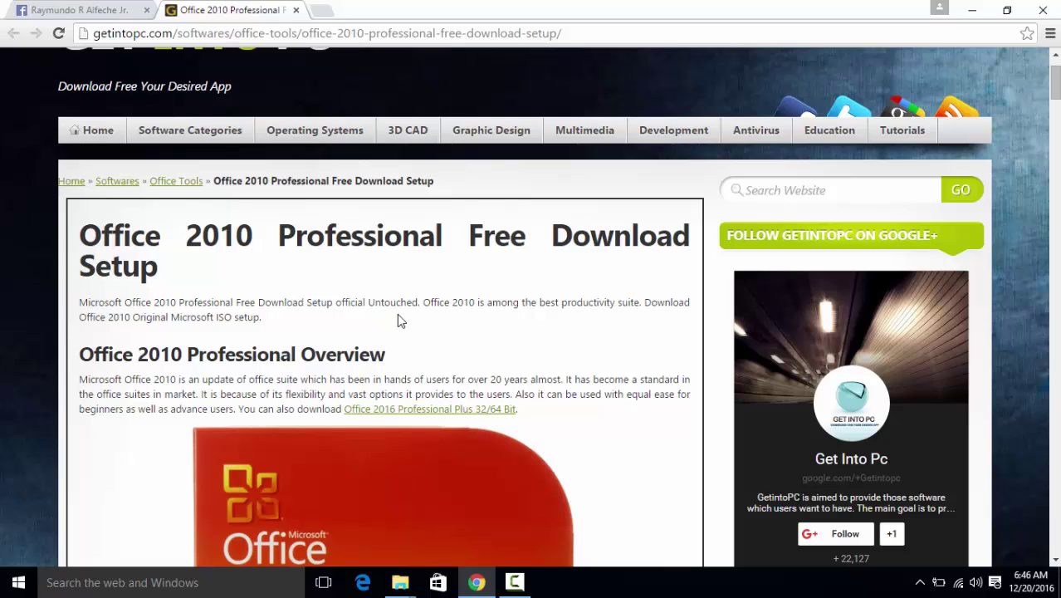
{"action": "scroll", "coordinate": [418, 329], "scroll_direction": "down", "scroll_amount": 2}
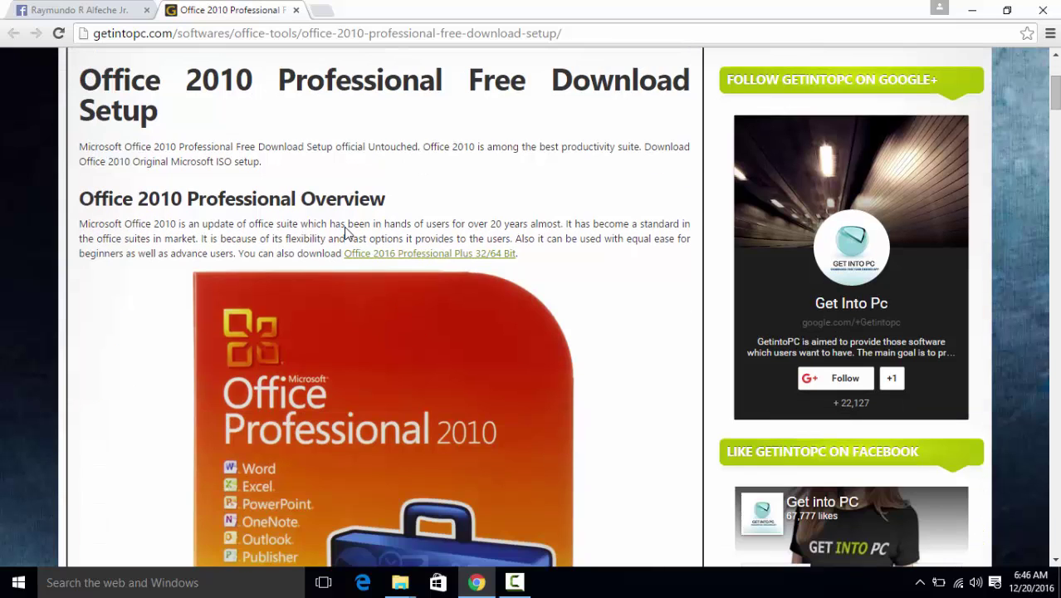
{"action": "scroll", "coordinate": [398, 268], "scroll_direction": "down", "scroll_amount": 7}
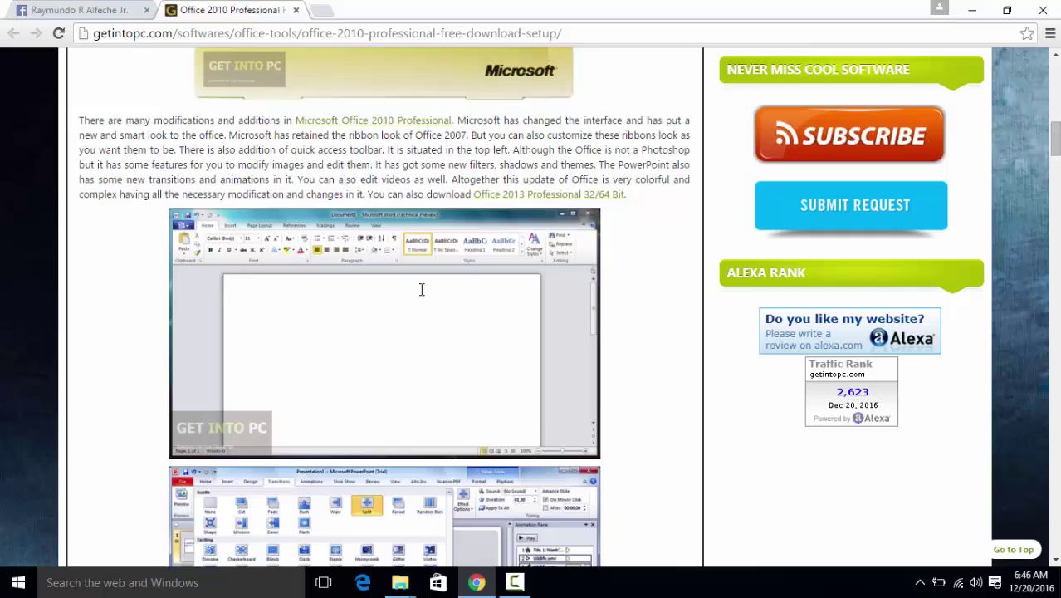
{"action": "scroll", "coordinate": [421, 294], "scroll_direction": "up", "scroll_amount": 3}
{"action": "scroll", "coordinate": [419, 291], "scroll_direction": "up", "scroll_amount": 7}
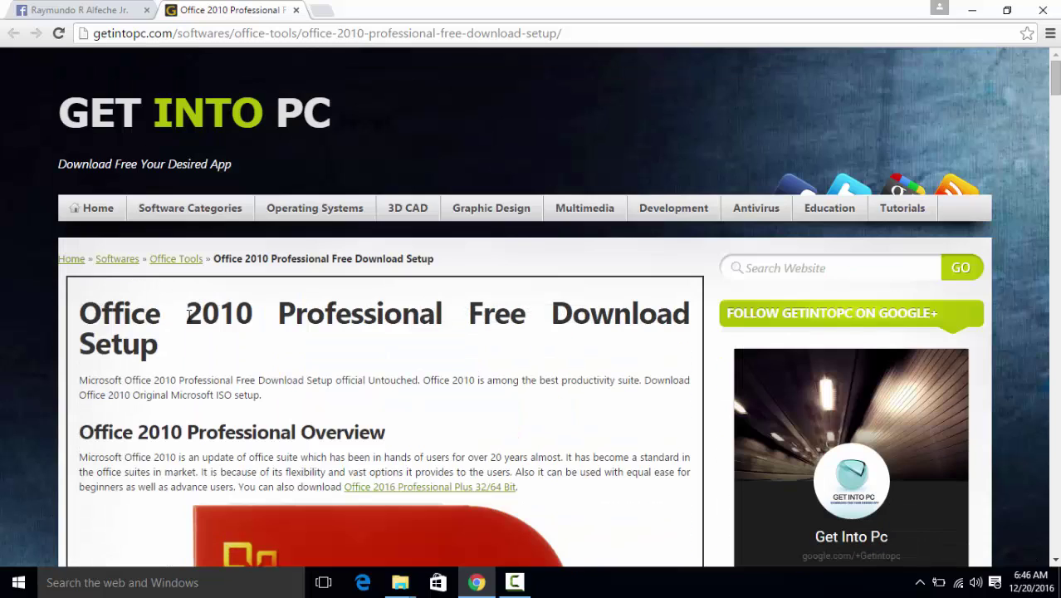
Request the offline installer from the Office 2010 Professional Free Download section of the page
{"action": "double_click", "coordinate": [210, 315]}
{"action": "left_click", "coordinate": [337, 325]}
{"action": "scroll", "coordinate": [407, 374], "scroll_direction": "down", "scroll_amount": 1}
{"action": "scroll", "coordinate": [448, 336], "scroll_direction": "down", "scroll_amount": 15}
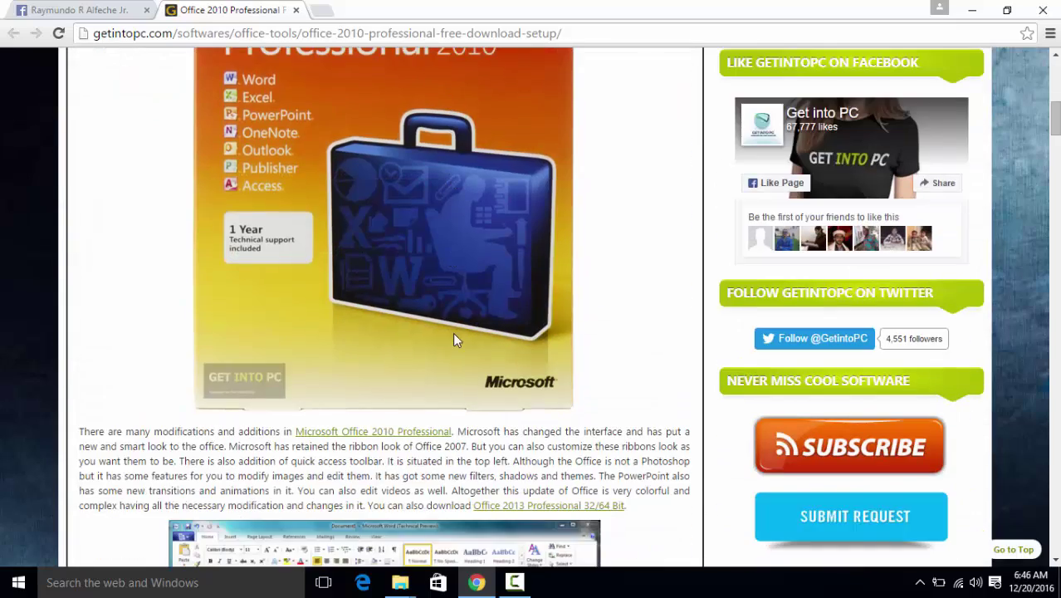
{"action": "scroll", "coordinate": [471, 357], "scroll_direction": "down", "scroll_amount": 20}
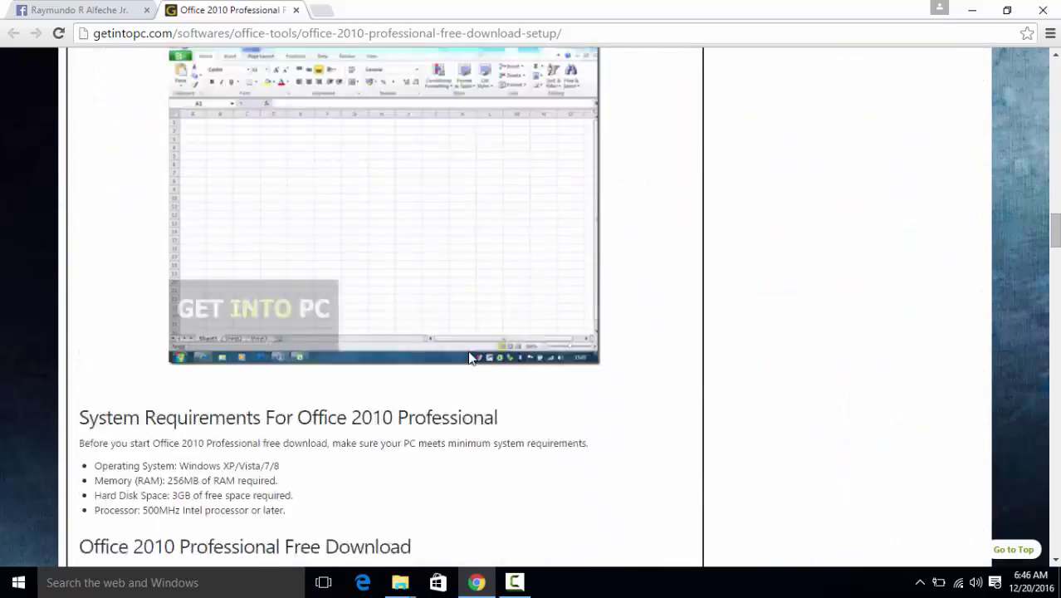
{"action": "scroll", "coordinate": [516, 376], "scroll_direction": "down", "scroll_amount": 4}
{"action": "scroll", "coordinate": [488, 375], "scroll_direction": "up", "scroll_amount": 9}
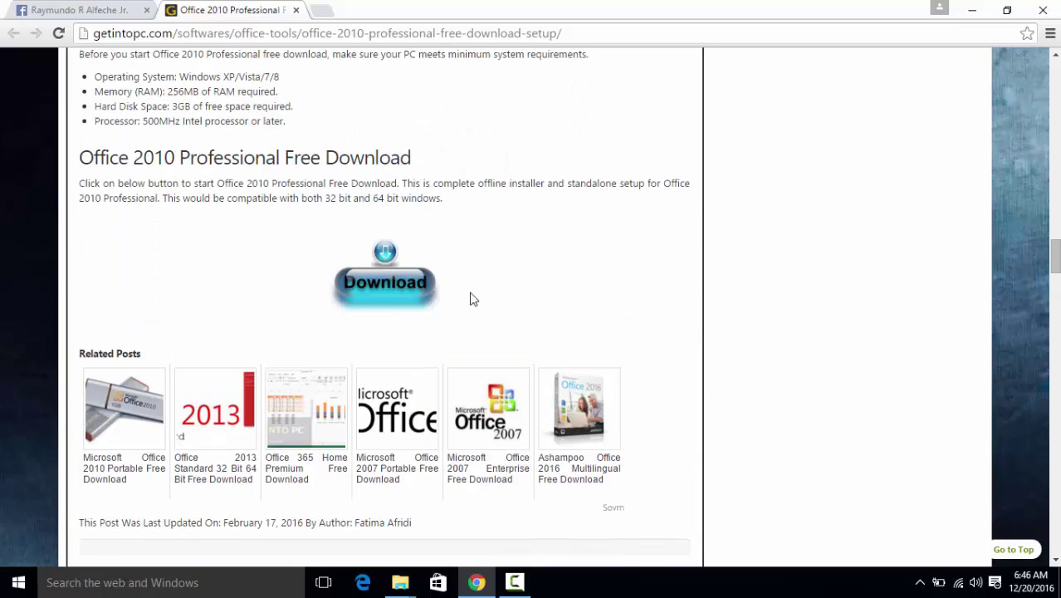
{"action": "left_click", "coordinate": [400, 288]}
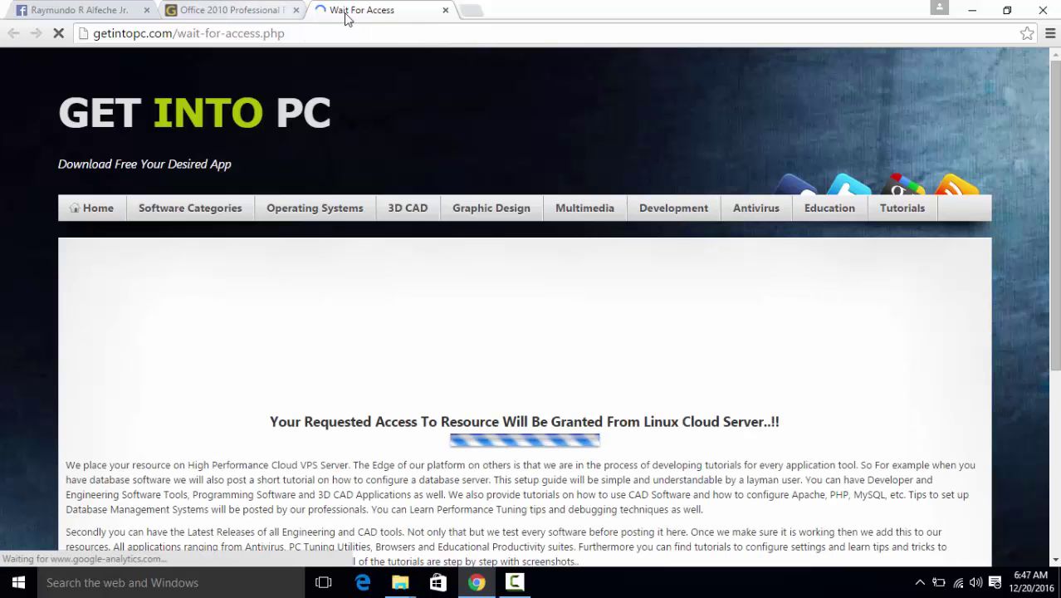
{"action": "scroll", "coordinate": [497, 398], "scroll_direction": "down", "scroll_amount": 4}
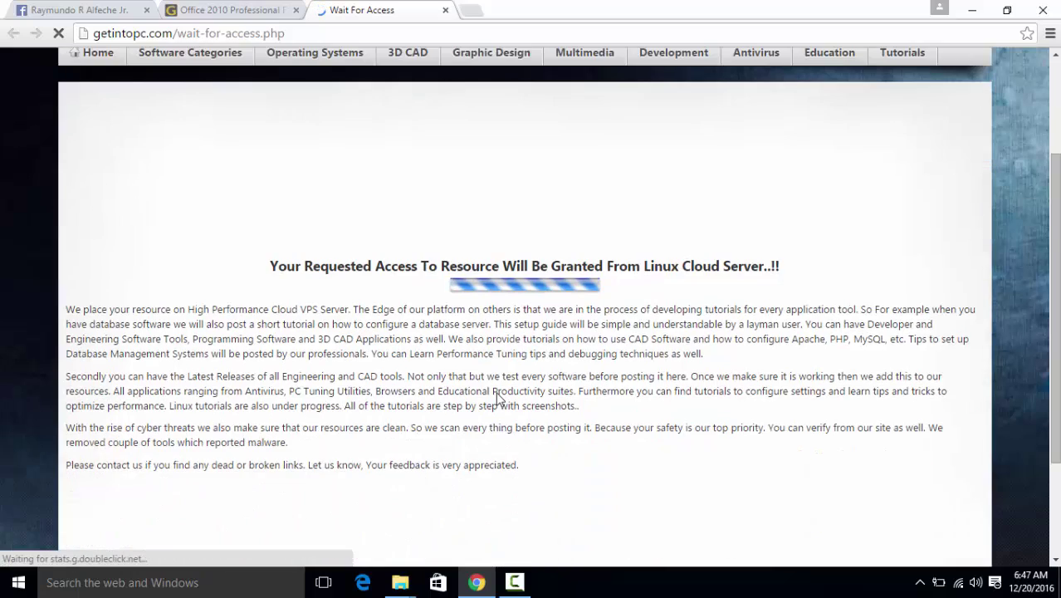
{"action": "scroll", "coordinate": [497, 399], "scroll_direction": "up", "scroll_amount": 4}
{"action": "scroll", "coordinate": [496, 393], "scroll_direction": "down", "scroll_amount": 2}
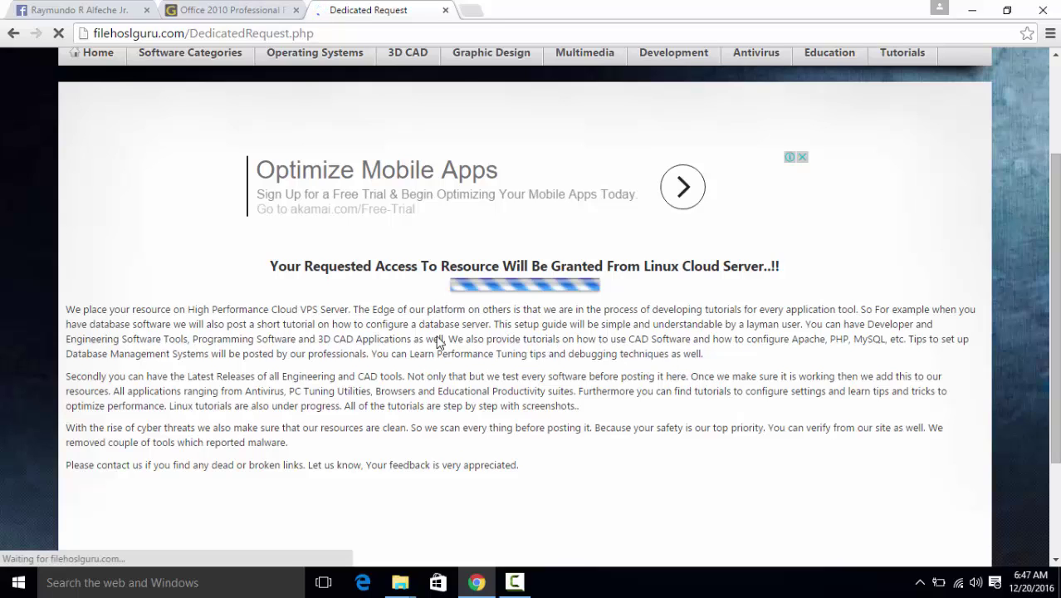
Proceed from step 1 of 4 on the FileHostGuru page and go through the remaining steps to start the ISO download
{"action": "left_click", "coordinate": [246, 12]}
{"action": "left_click", "coordinate": [383, 15]}
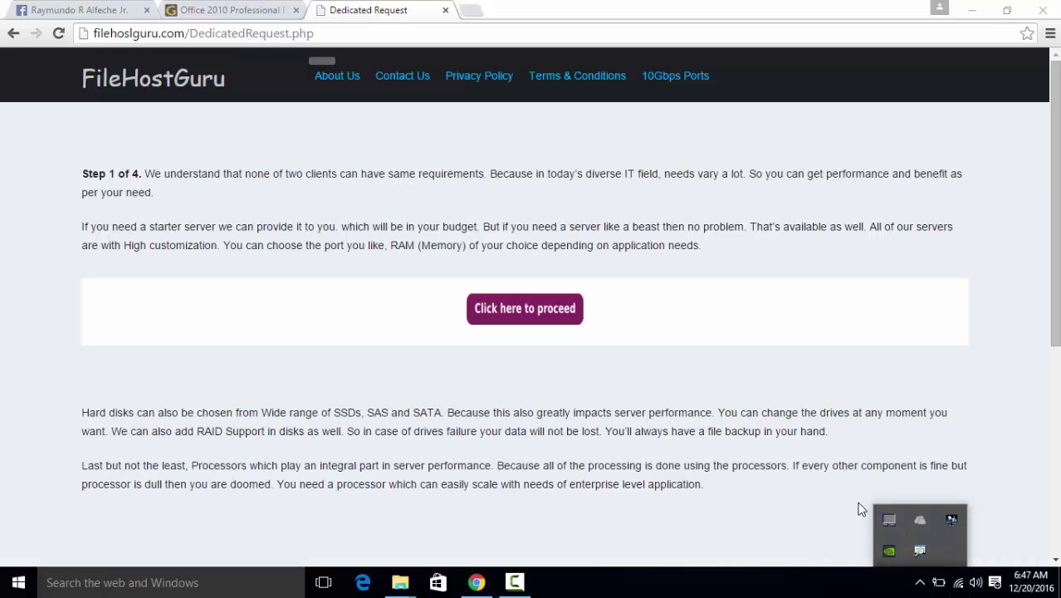
{"action": "left_click", "coordinate": [599, 426]}
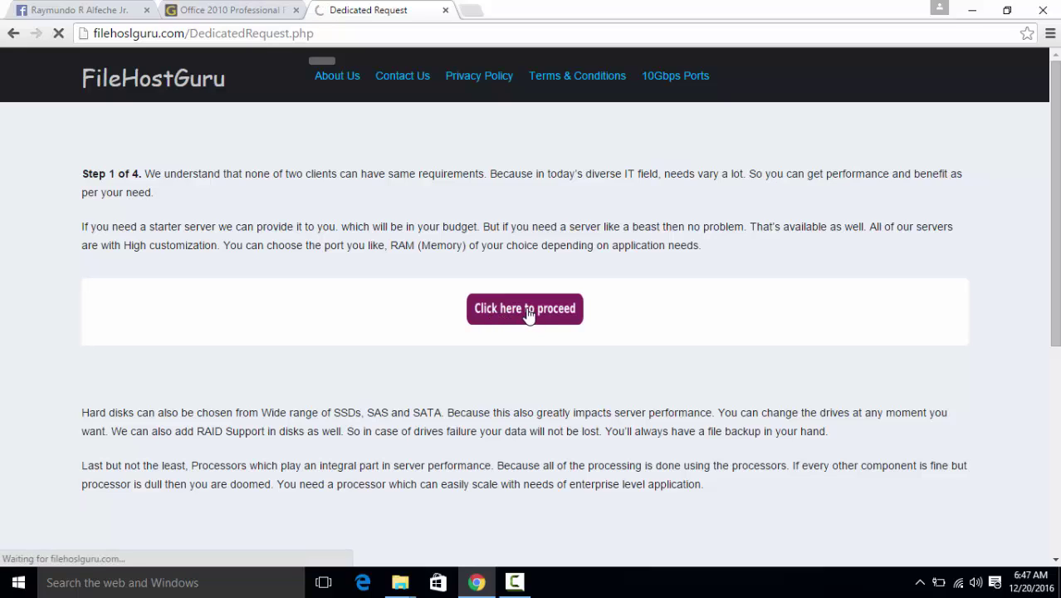
{"action": "left_click", "coordinate": [576, 324]}
{"action": "scroll", "coordinate": [590, 352], "scroll_direction": "down", "scroll_amount": 2}
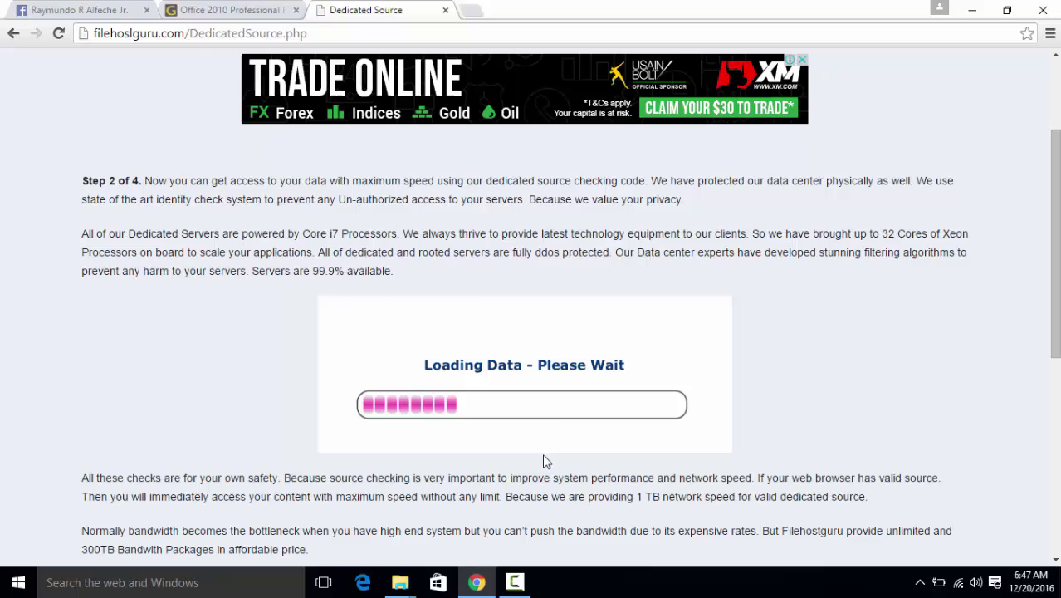
{"action": "scroll", "coordinate": [553, 455], "scroll_direction": "down", "scroll_amount": 1}
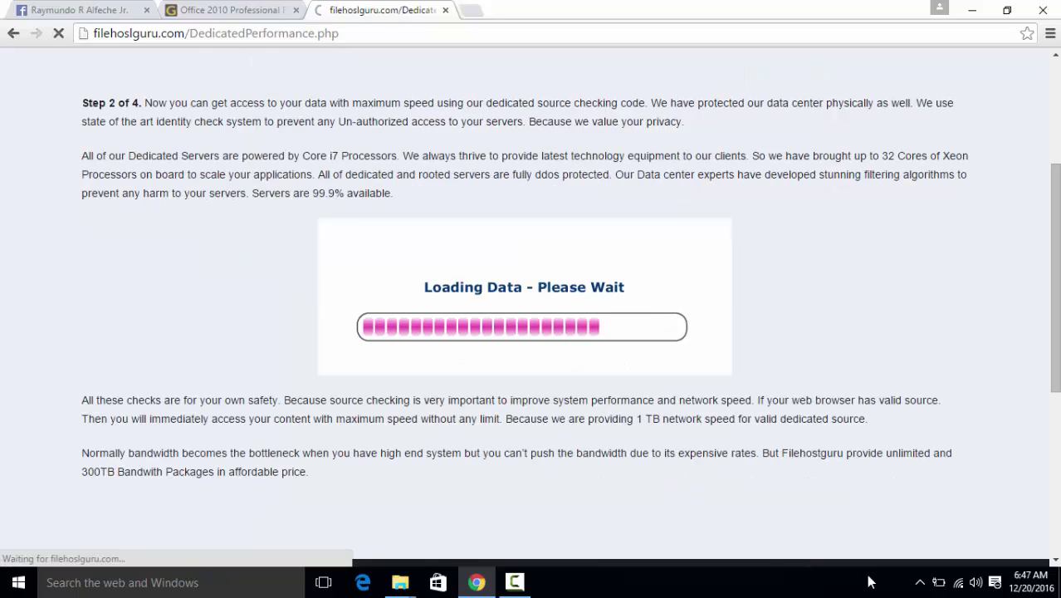
{"action": "scroll", "coordinate": [600, 469], "scroll_direction": "down", "scroll_amount": 2}
{"action": "scroll", "coordinate": [596, 469], "scroll_direction": "down", "scroll_amount": 1}
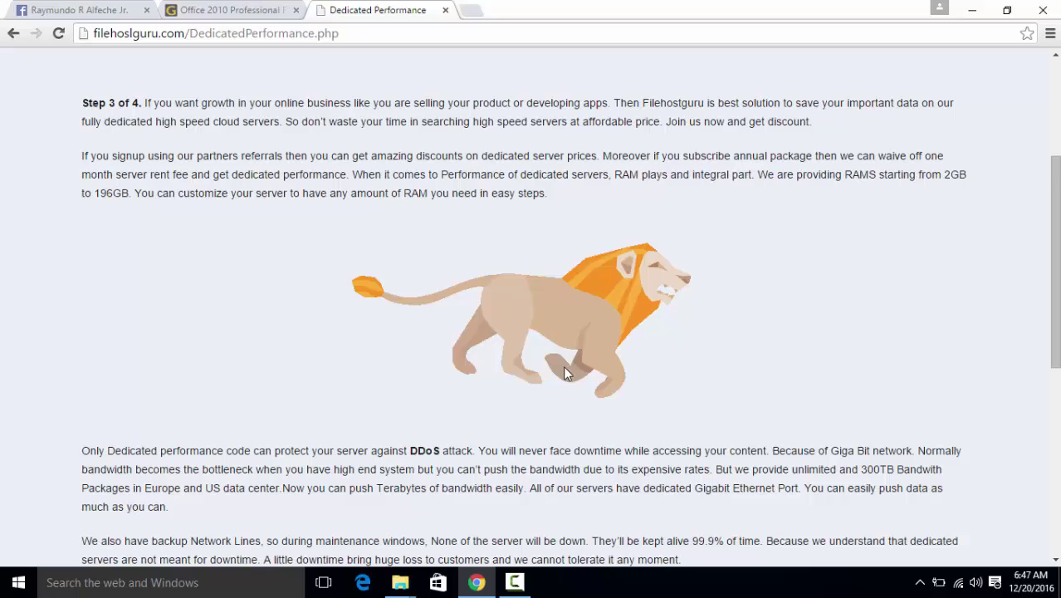
{"action": "left_click", "coordinate": [916, 581]}
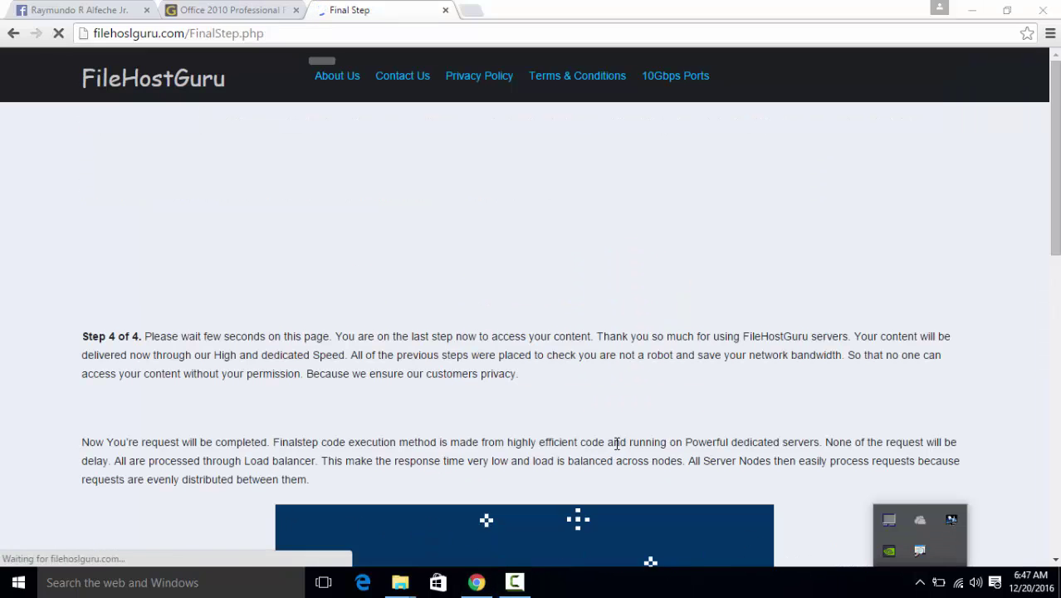
{"action": "left_click", "coordinate": [616, 435]}
{"action": "scroll", "coordinate": [614, 428], "scroll_direction": "down", "scroll_amount": 4}
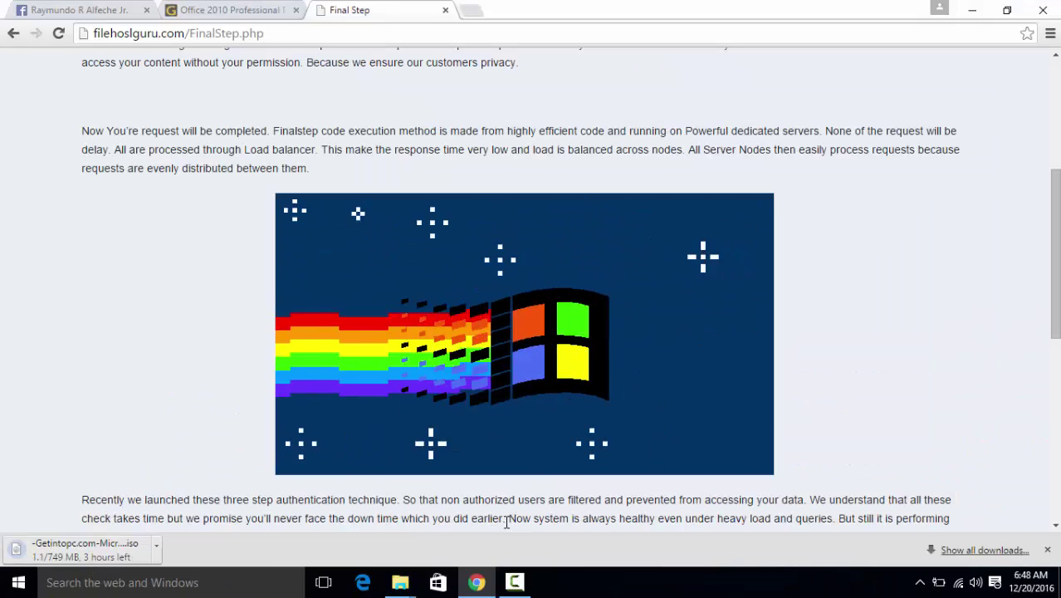
Cancel the Microsoft_Office_Proffesional_Plus_2010.iso download, remove it from the downloads list and close that list
{"action": "left_click_drag", "start_coordinate": [506, 518], "coordinate": [887, 518]}
{"action": "left_click", "coordinate": [845, 518]}
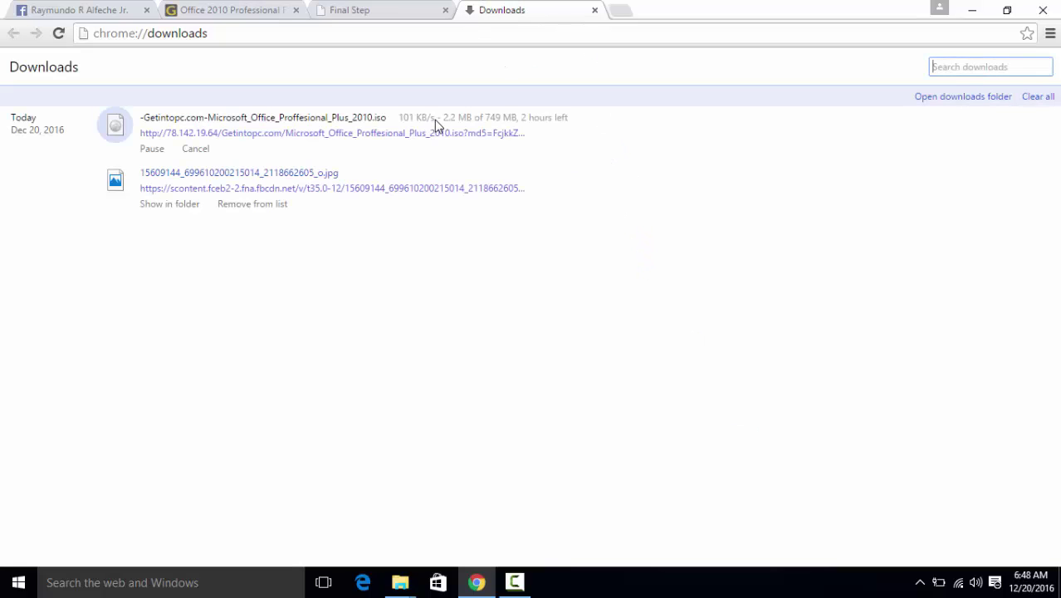
{"action": "left_click", "coordinate": [196, 151]}
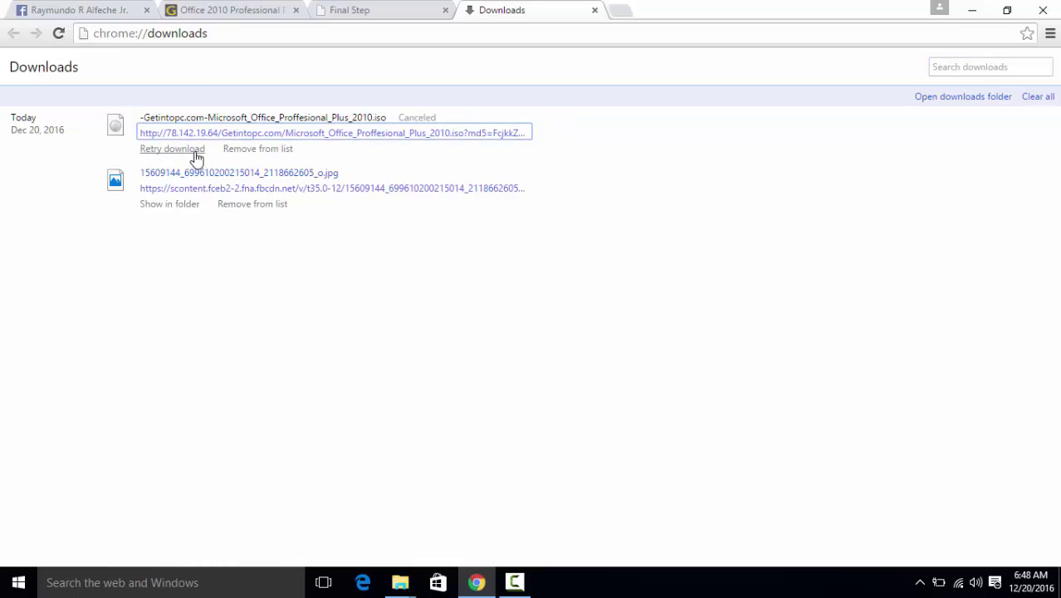
{"action": "left_click", "coordinate": [273, 155]}
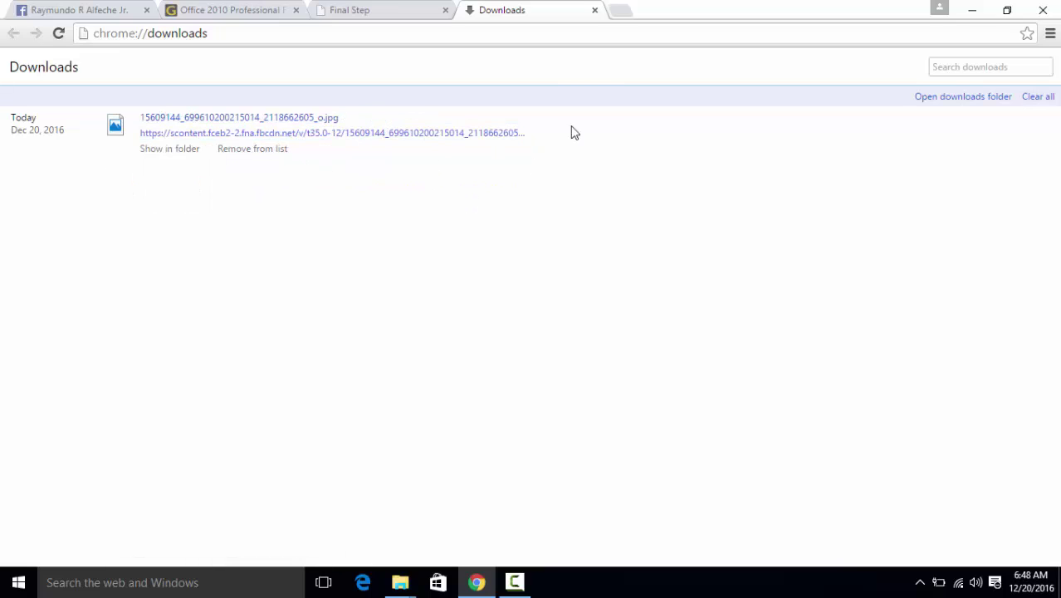
{"action": "left_click", "coordinate": [595, 10]}
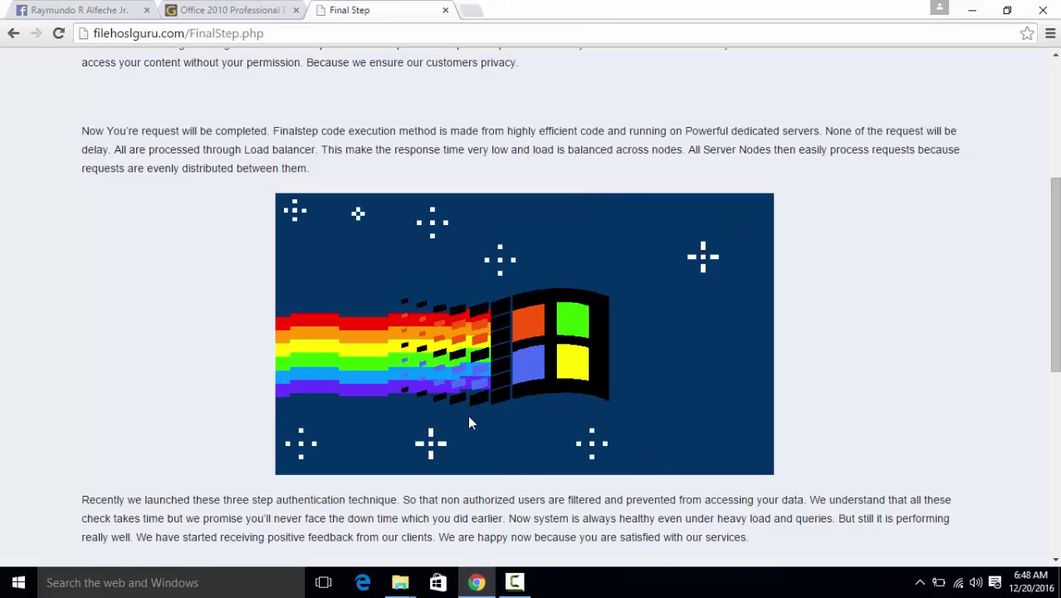
Switch to the File Explorer window showing the Private folder and locate the ms 2010 folder
{"action": "mouse_move", "coordinate": [406, 586]}
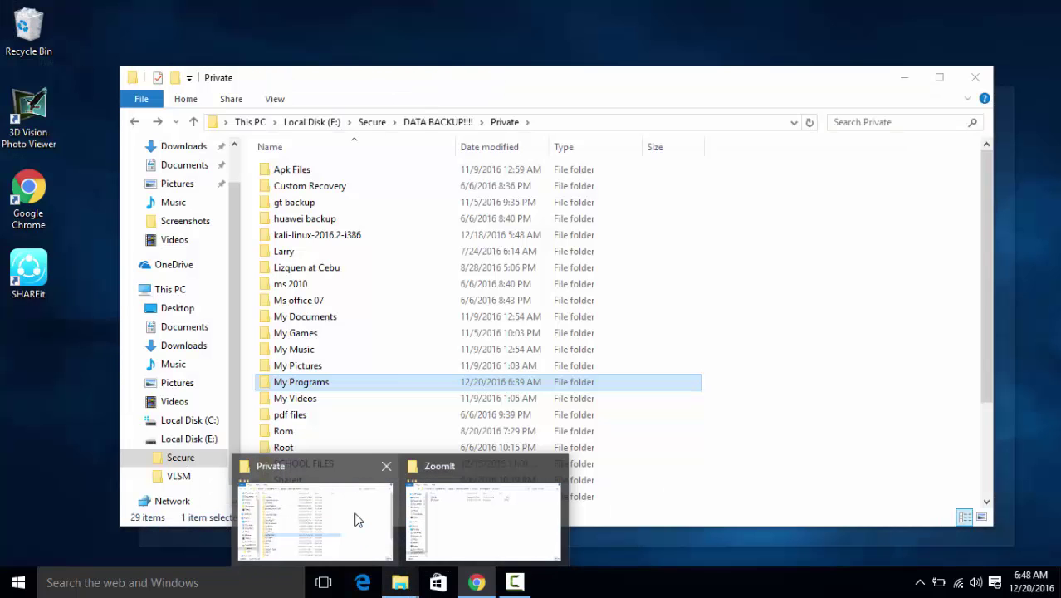
{"action": "left_click", "coordinate": [357, 519]}
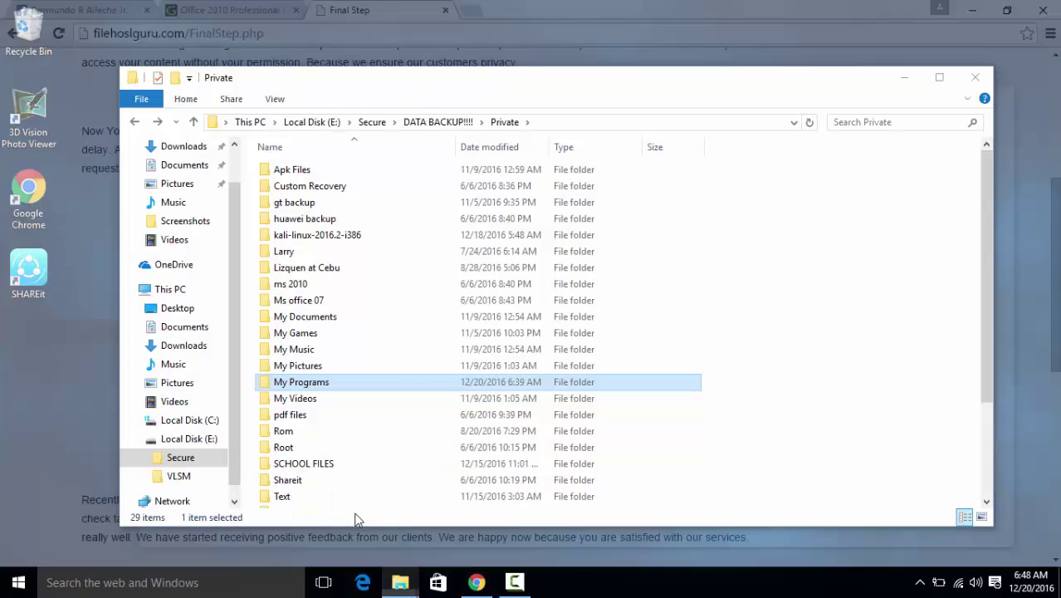
{"action": "scroll", "coordinate": [386, 384], "scroll_direction": "down", "scroll_amount": 1}
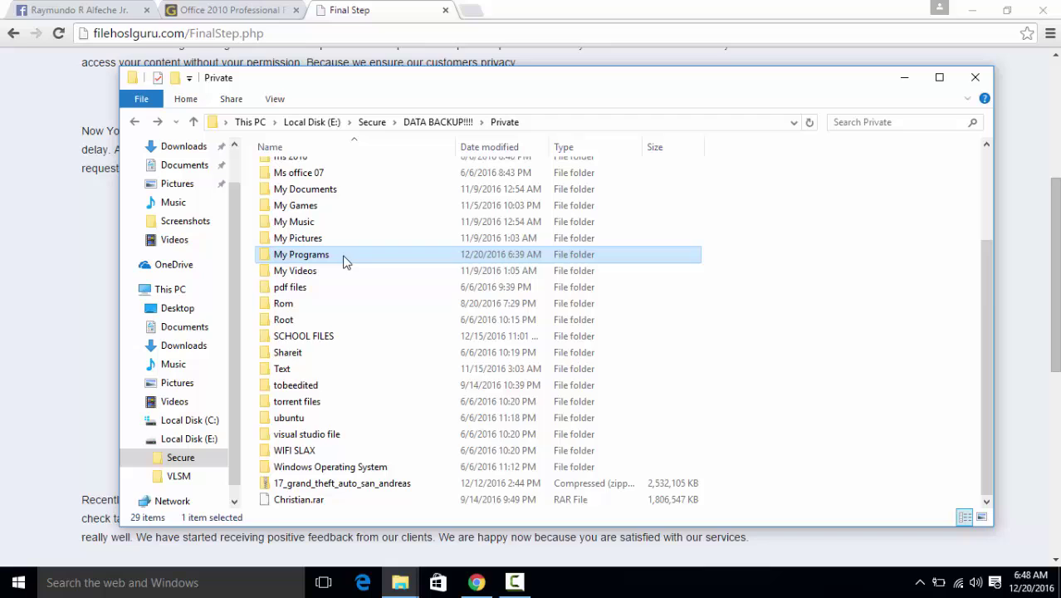
{"action": "scroll", "coordinate": [343, 261], "scroll_direction": "up", "scroll_amount": 3}
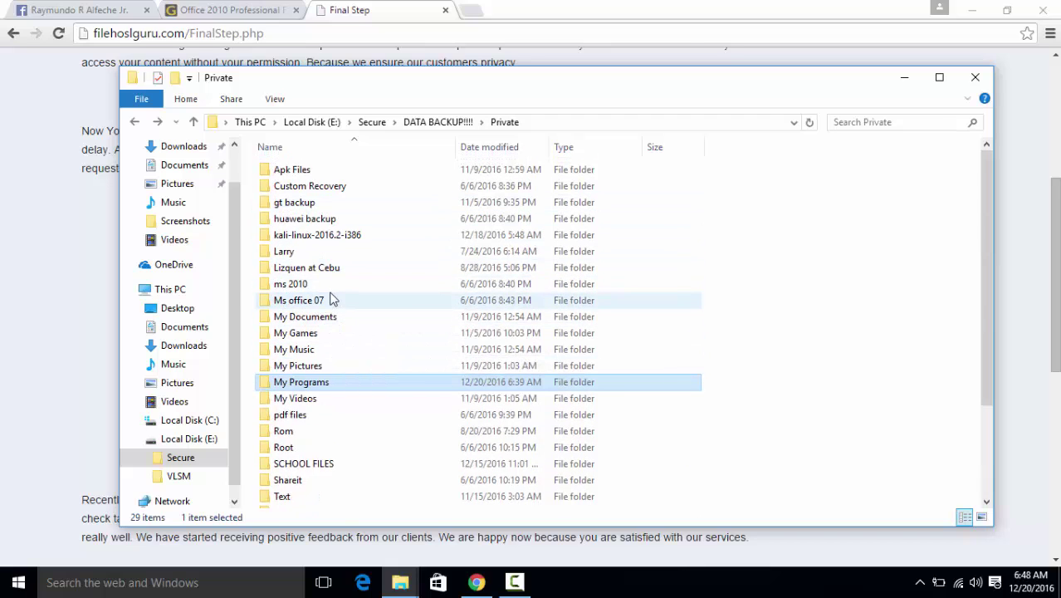
{"action": "mouse_move", "coordinate": [321, 288]}
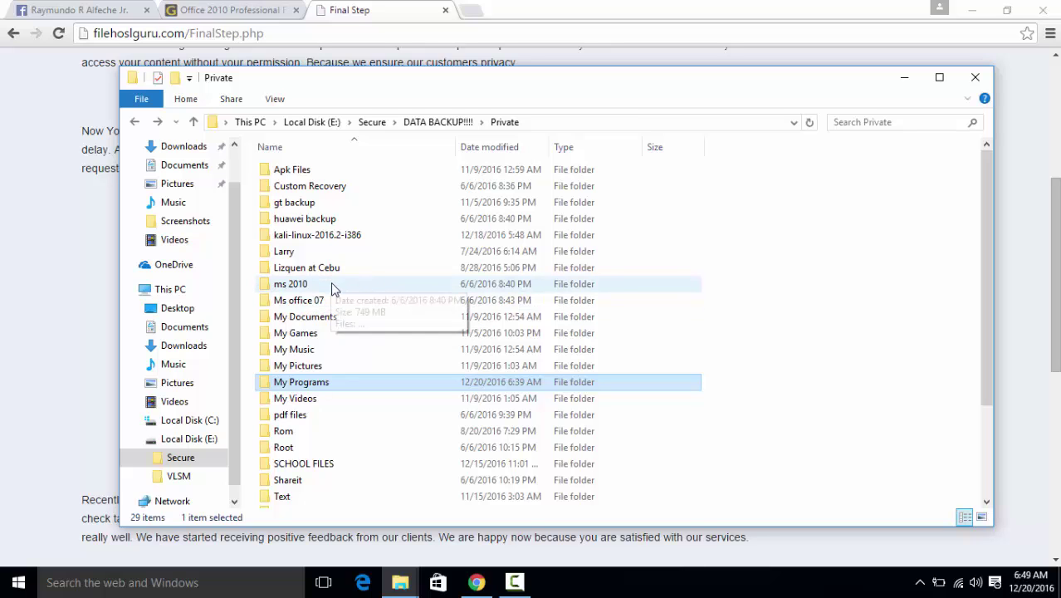
{"action": "scroll", "coordinate": [435, 313], "scroll_direction": "down", "scroll_amount": 3}
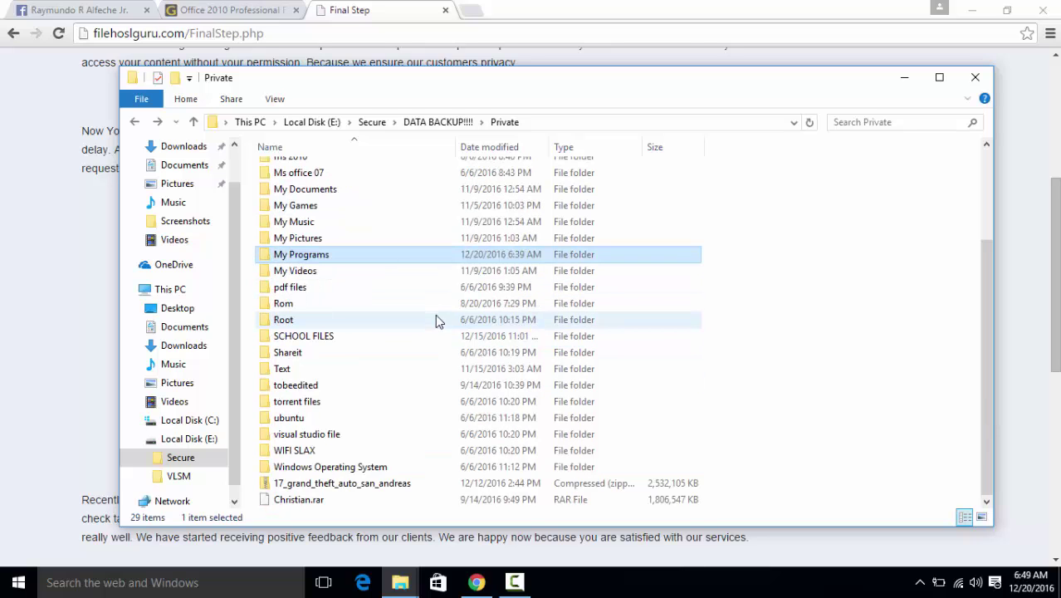
{"action": "left_click", "coordinate": [406, 488]}
{"action": "right_click", "coordinate": [407, 489]}
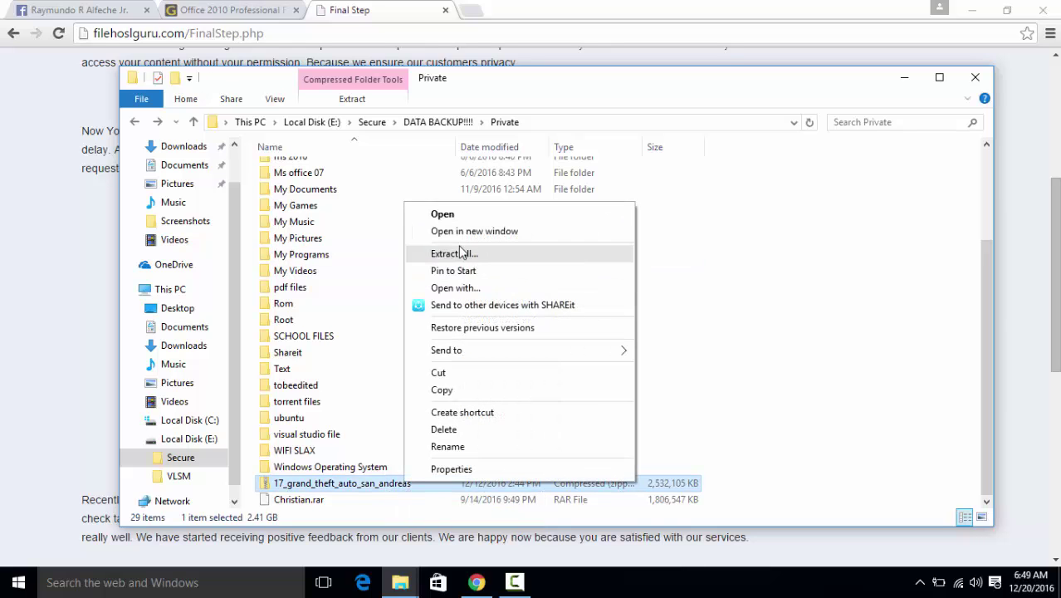
{"action": "left_click", "coordinate": [678, 260]}
{"action": "scroll", "coordinate": [398, 321], "scroll_direction": "up", "scroll_amount": 3}
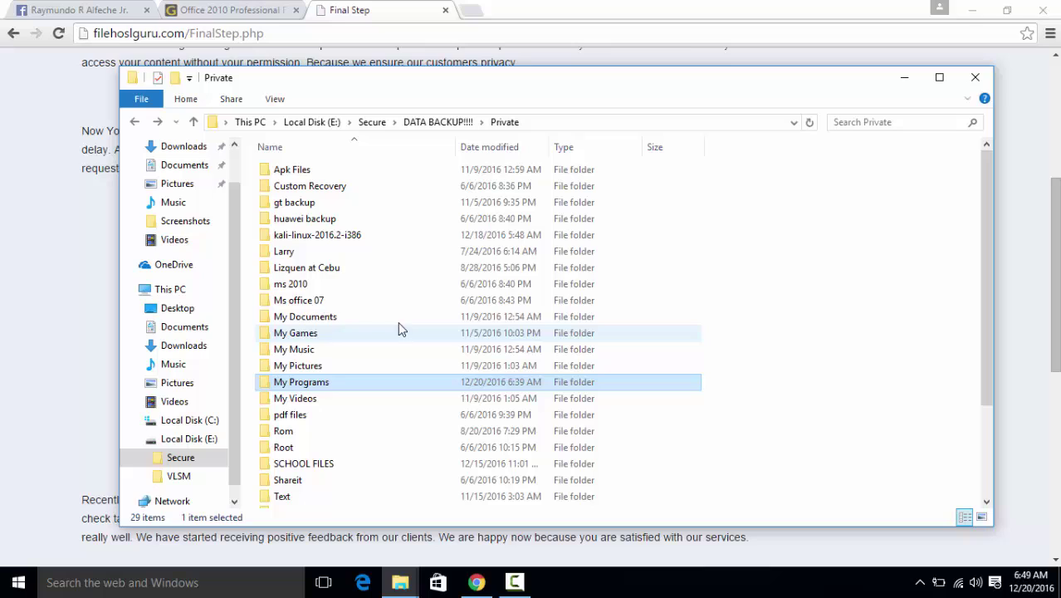
Open the ms 2010 folder and check the file properties of the Getintopc Microsoft Office ISO
{"action": "double_click", "coordinate": [322, 284]}
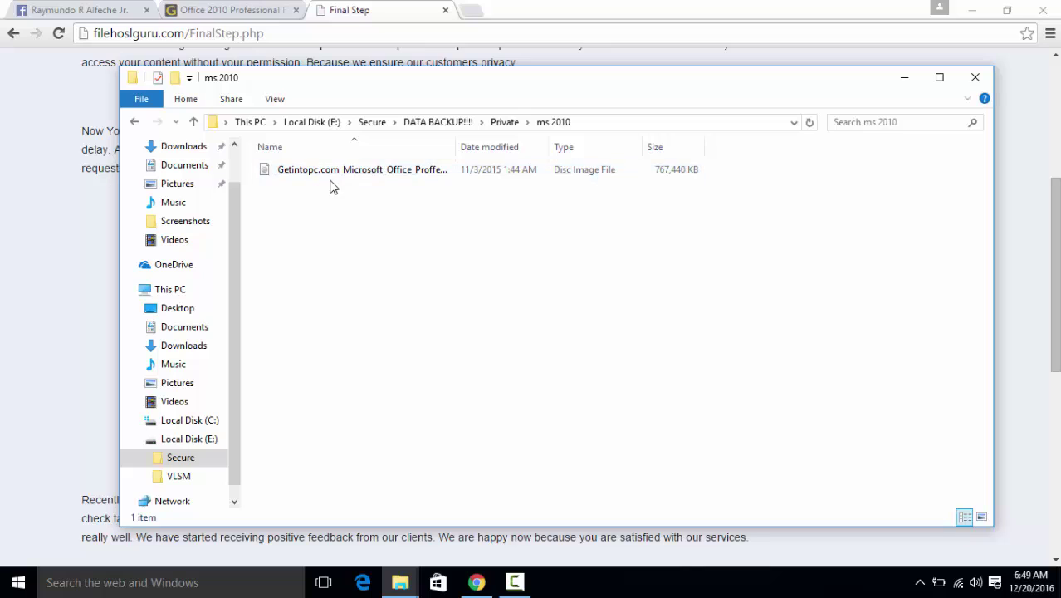
{"action": "right_click", "coordinate": [387, 176]}
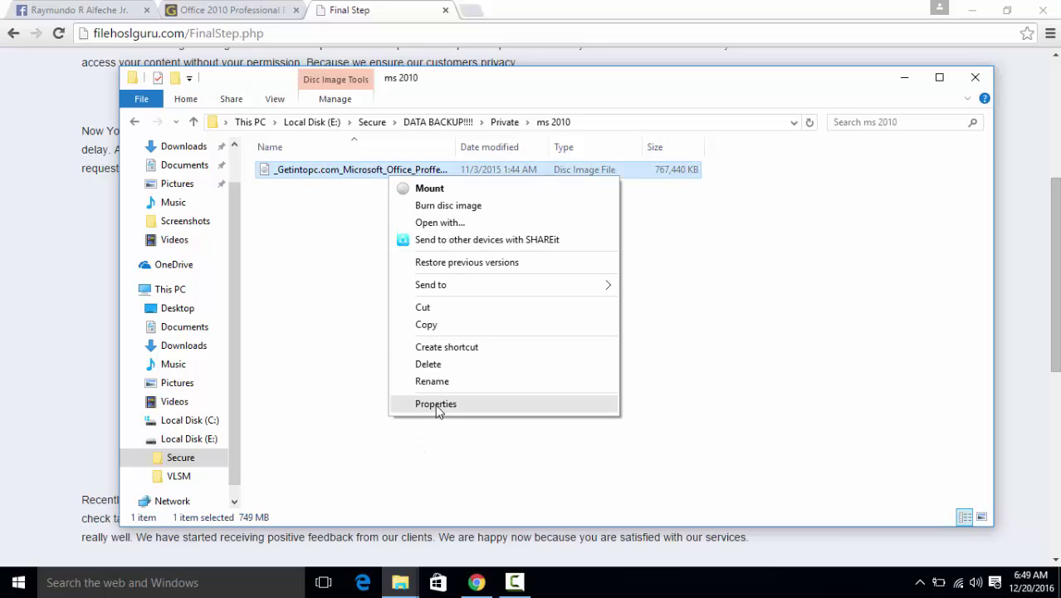
{"action": "left_click", "coordinate": [436, 406]}
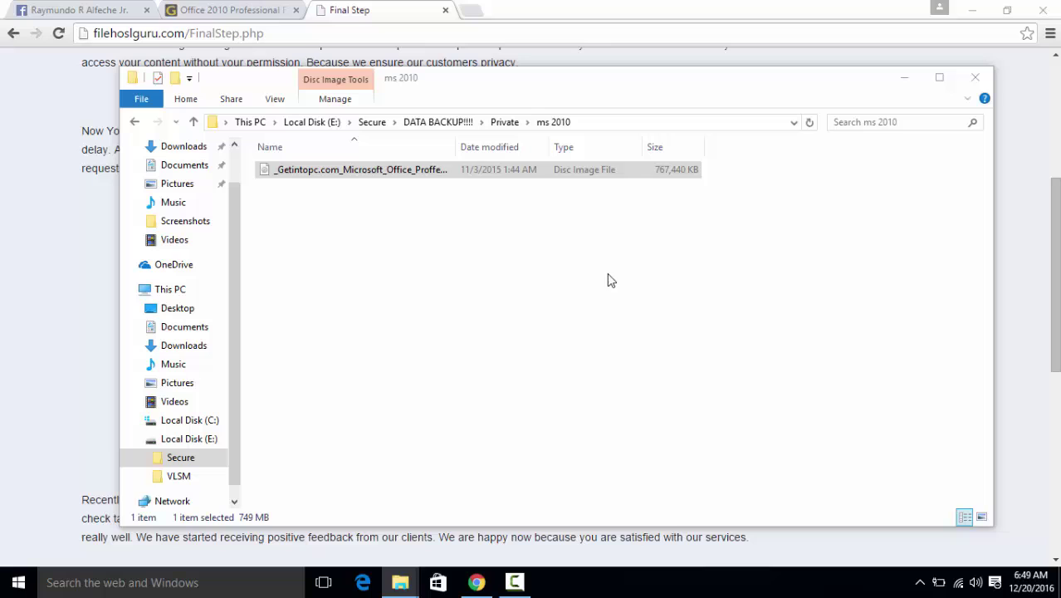
{"action": "key", "text": "alt+Return"}
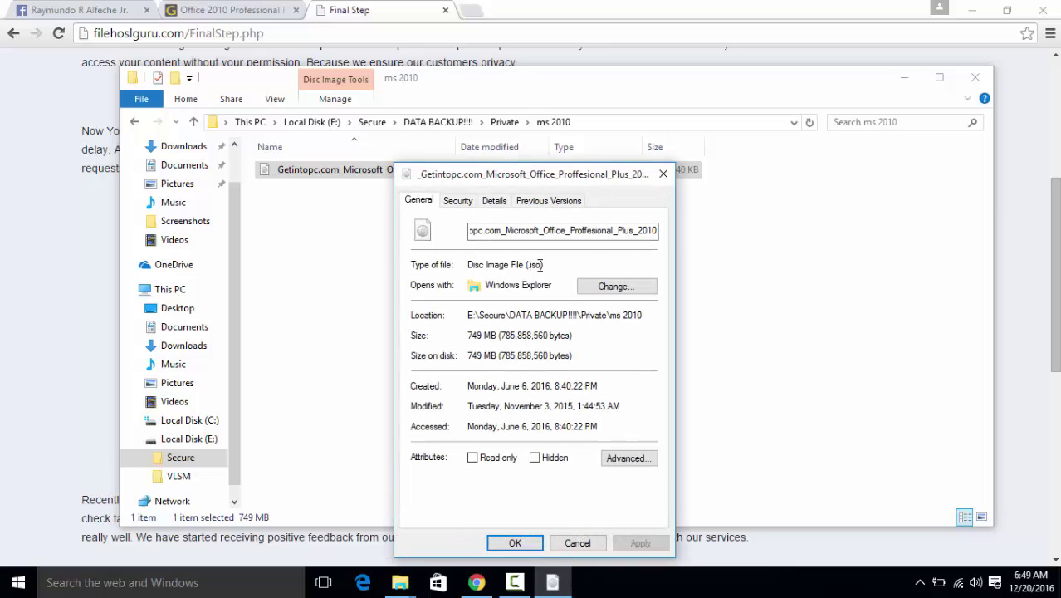
{"action": "left_click", "coordinate": [663, 173]}
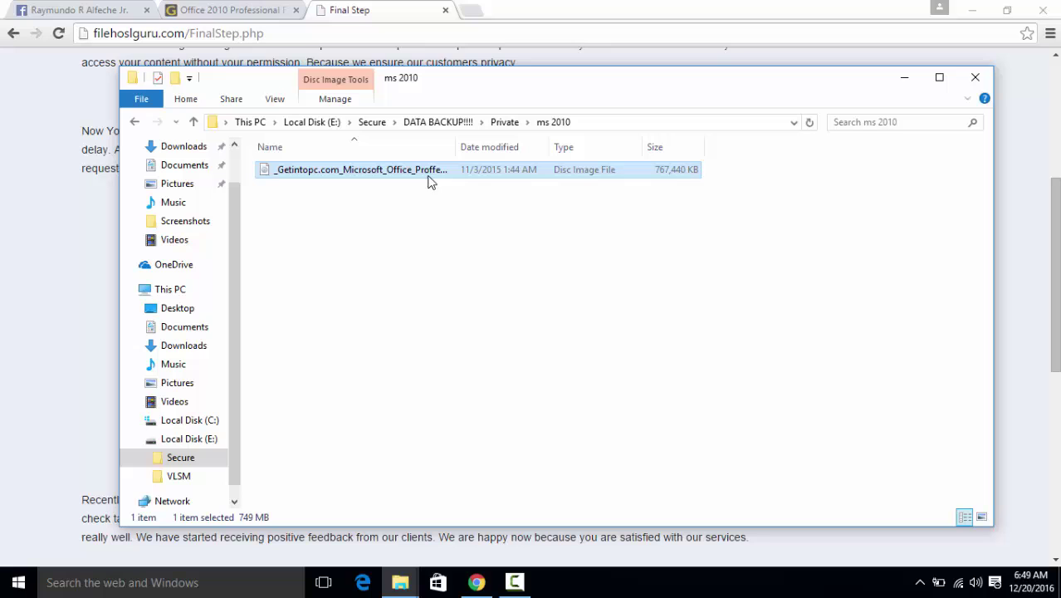
{"action": "left_click", "coordinate": [407, 201]}
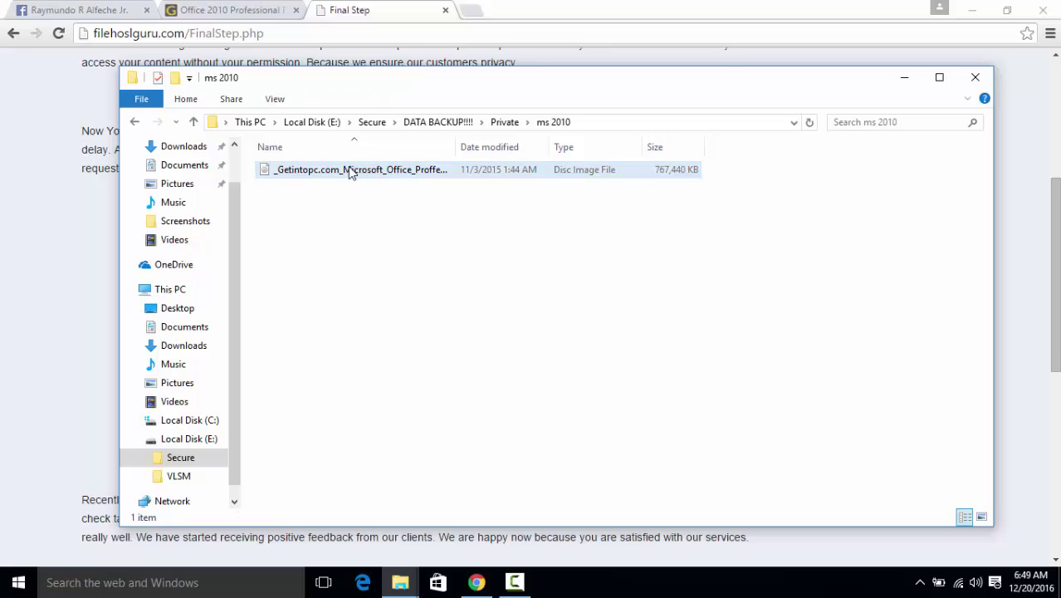
Mount the Microsoft Office 2010 ISO from the ms 2010 folder and maximize the File Explorer window
{"action": "left_click", "coordinate": [18, 582]}
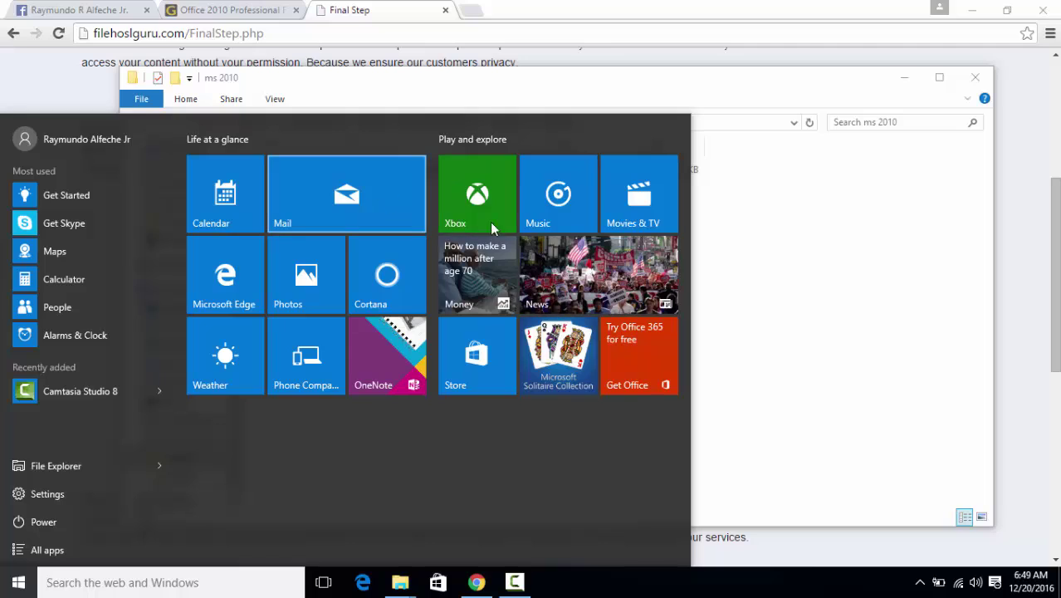
{"action": "left_click", "coordinate": [789, 276]}
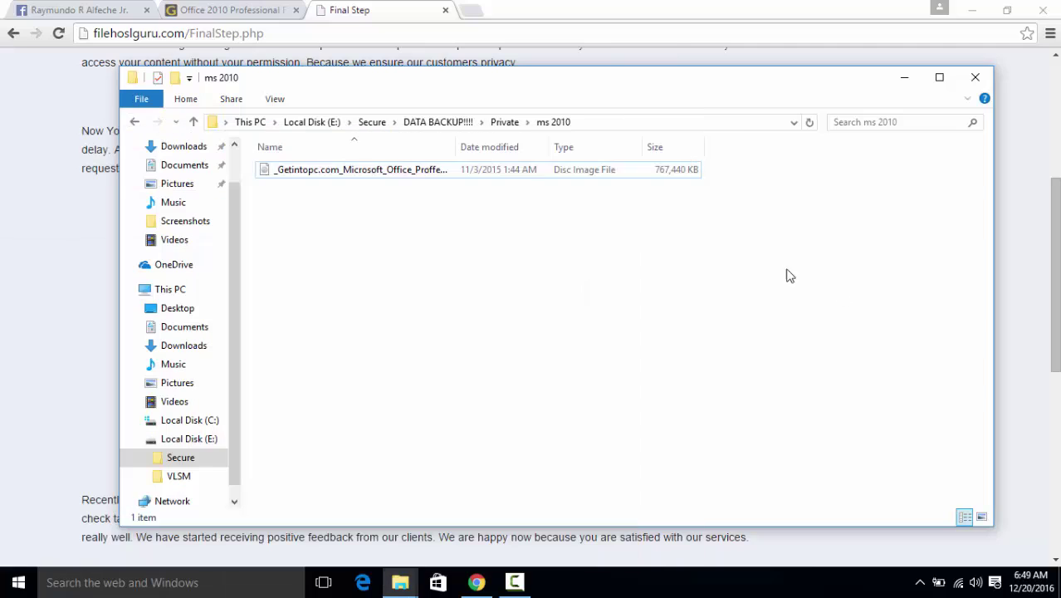
{"action": "left_click", "coordinate": [427, 174]}
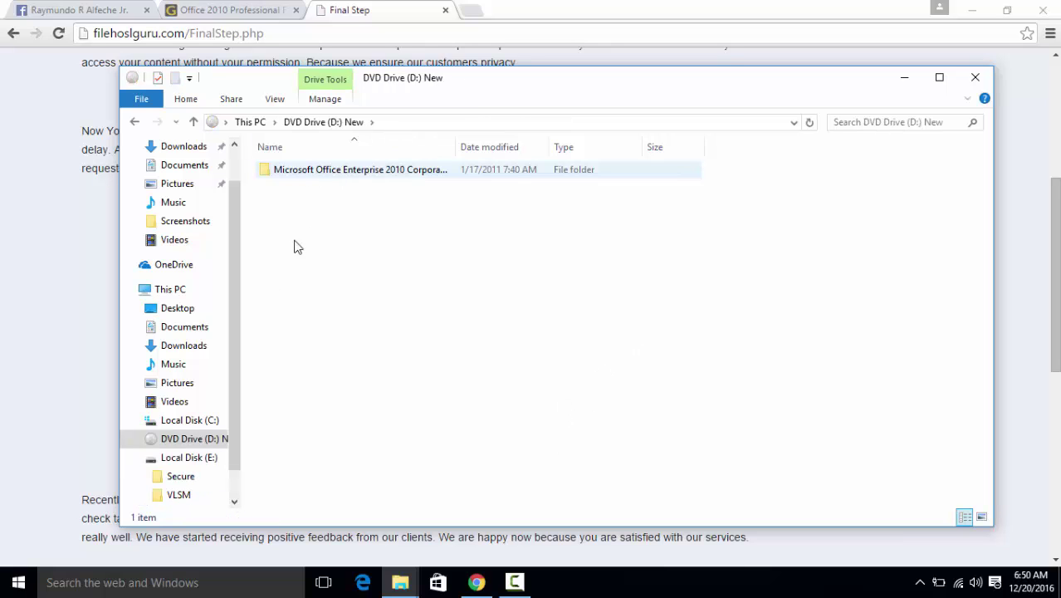
{"action": "double_click", "coordinate": [394, 77]}
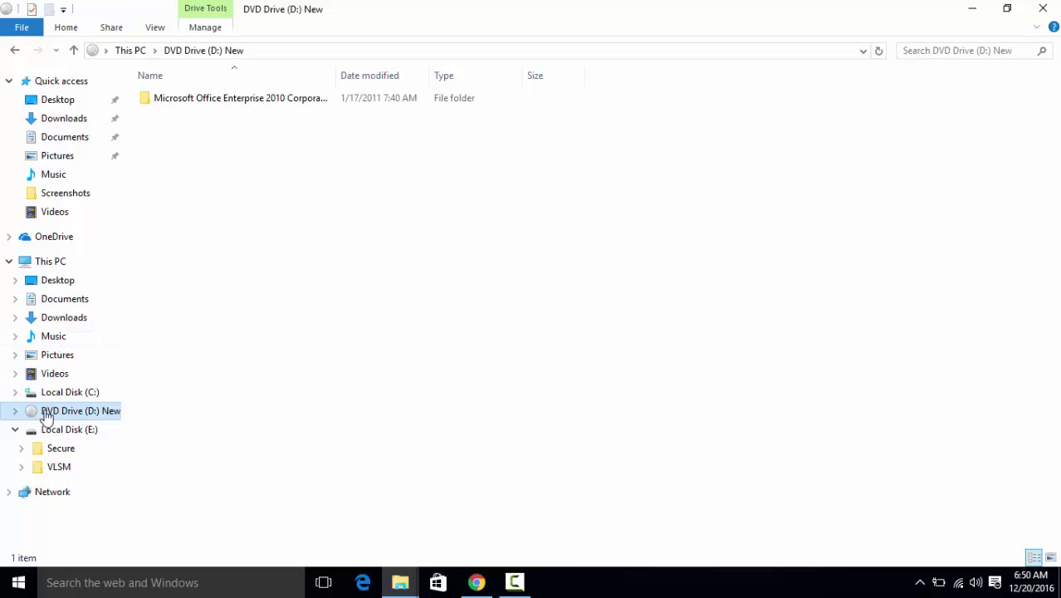
Go to This PC, open DVD Drive (D:) New and enter the Microsoft Office Enterprise 2010 Corporate Final folder
{"action": "left_click", "coordinate": [65, 266]}
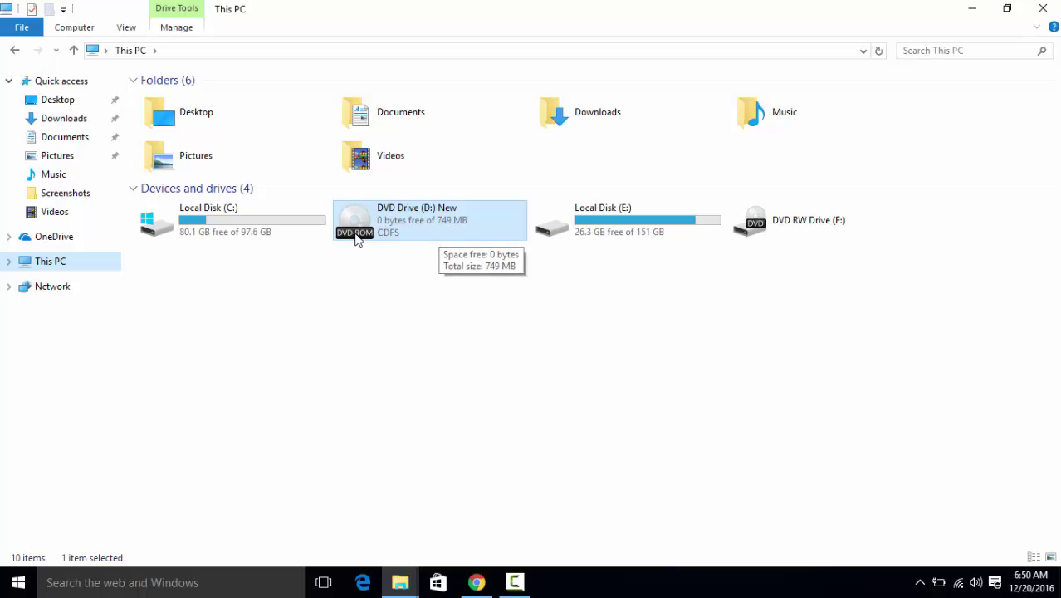
{"action": "double_click", "coordinate": [420, 227]}
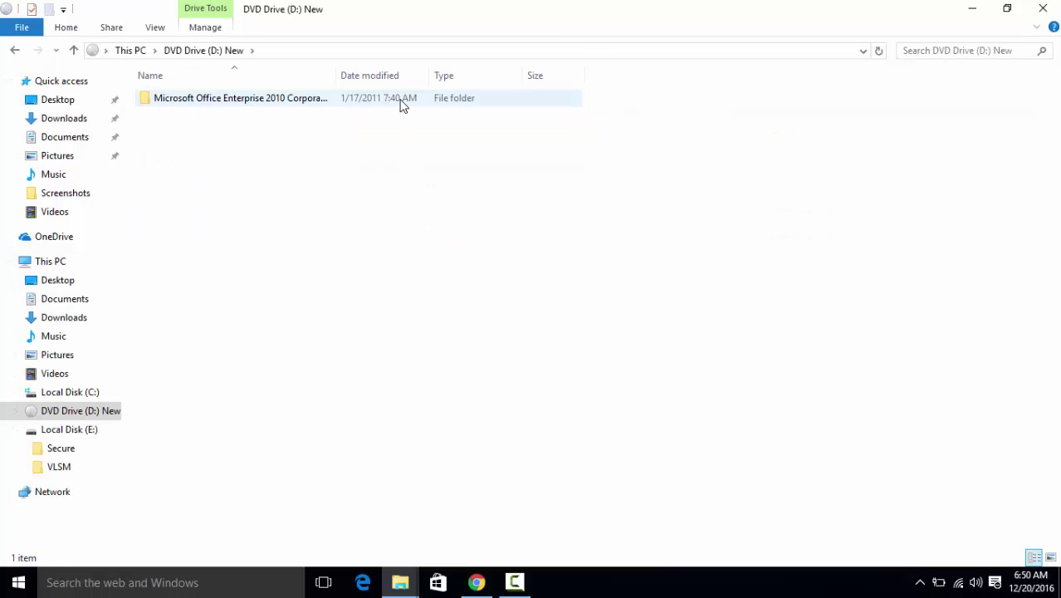
{"action": "double_click", "coordinate": [272, 100]}
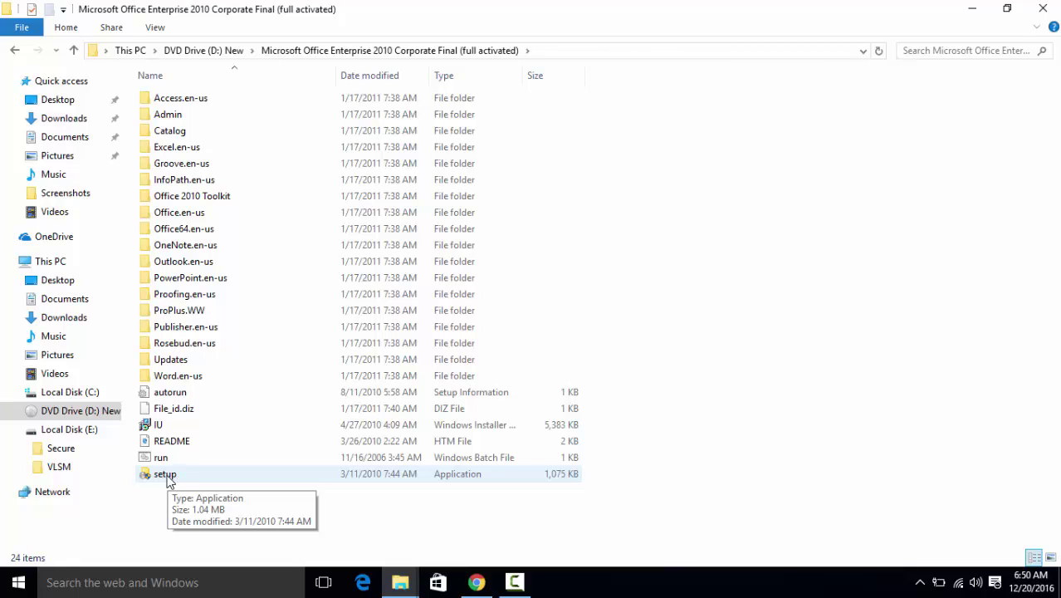
Run the setup application, accept the license terms and start the Microsoft Office Professional Plus 2010 installation with Install Now
{"action": "left_click", "coordinate": [170, 479]}
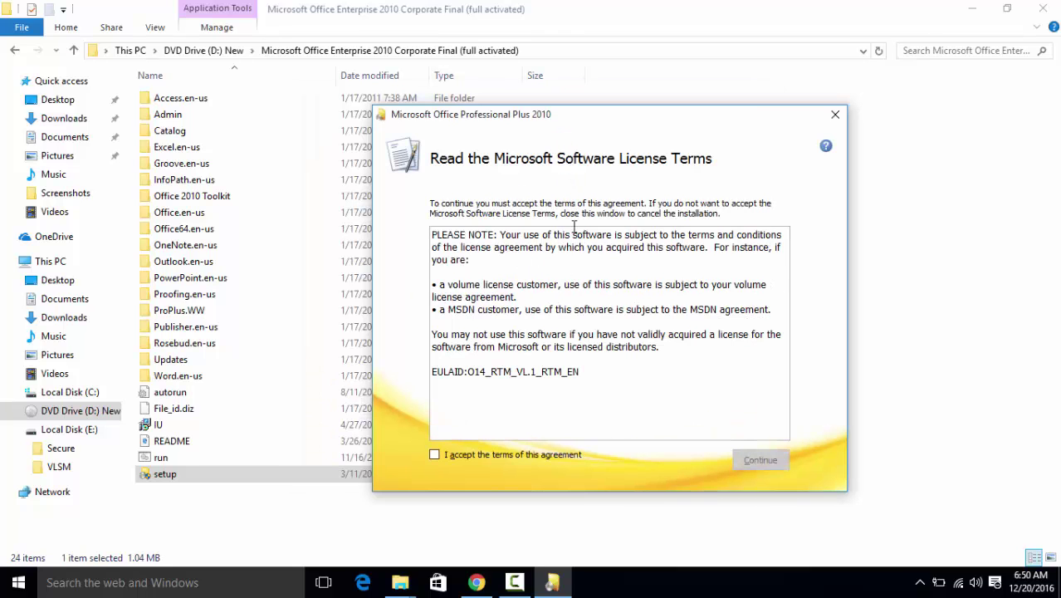
{"action": "left_click_drag", "start_coordinate": [612, 123], "coordinate": [613, 100]}
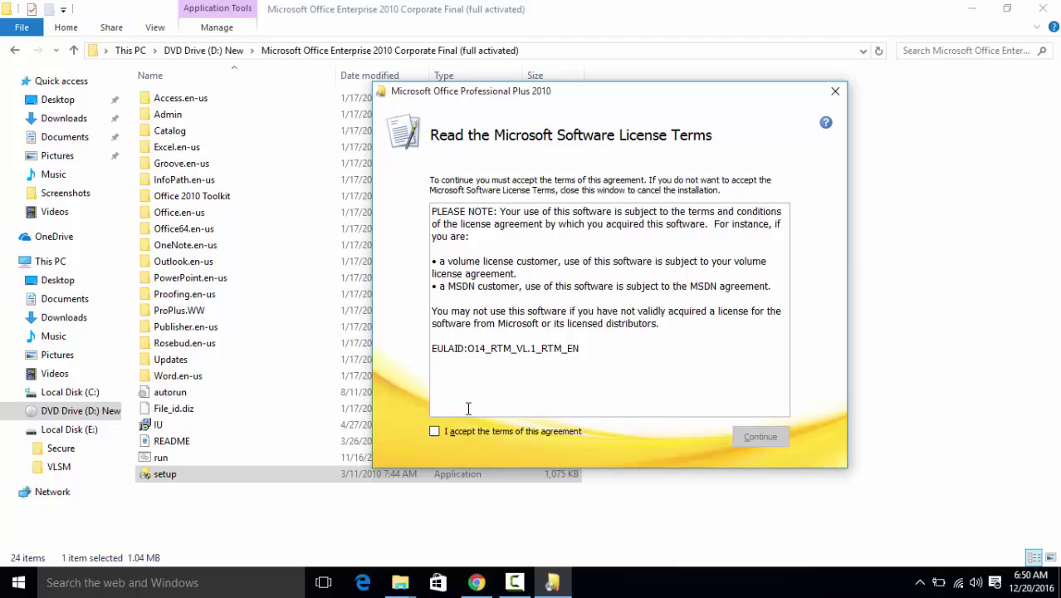
{"action": "left_click_drag", "start_coordinate": [437, 211], "coordinate": [591, 397]}
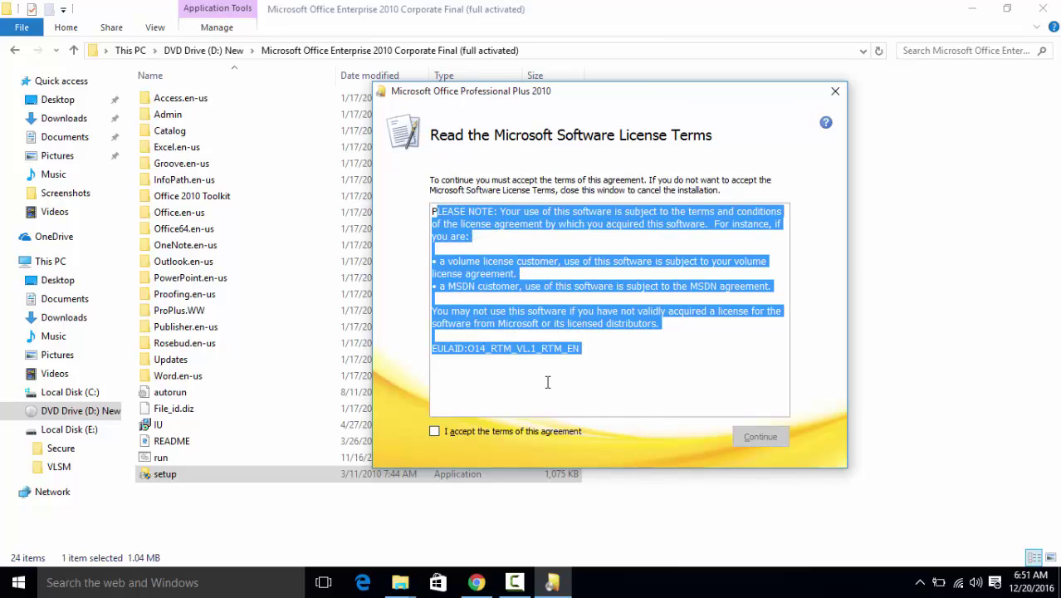
{"action": "left_click", "coordinate": [483, 429]}
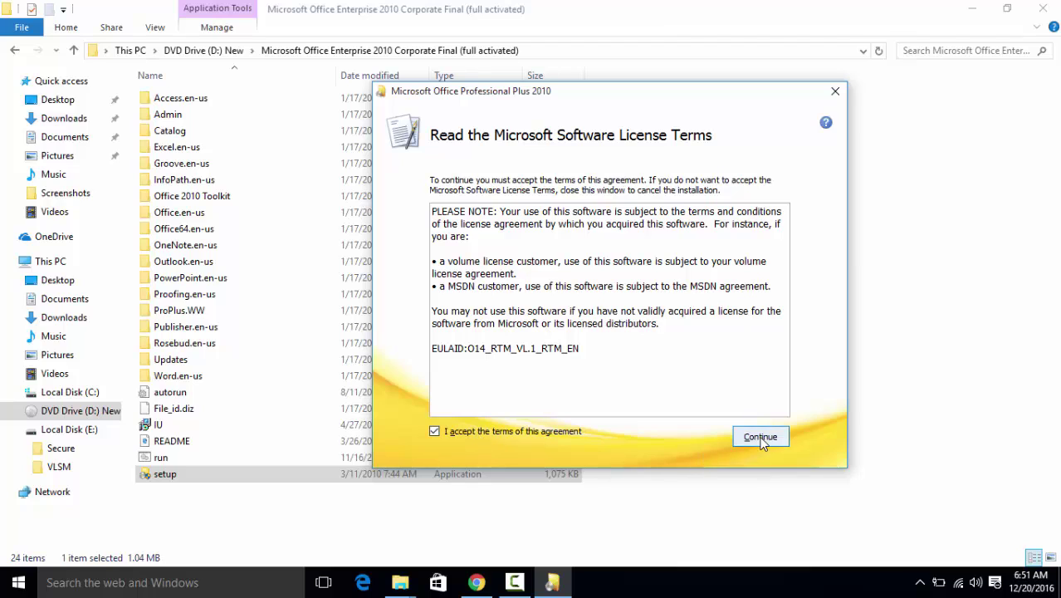
{"action": "left_click", "coordinate": [761, 437]}
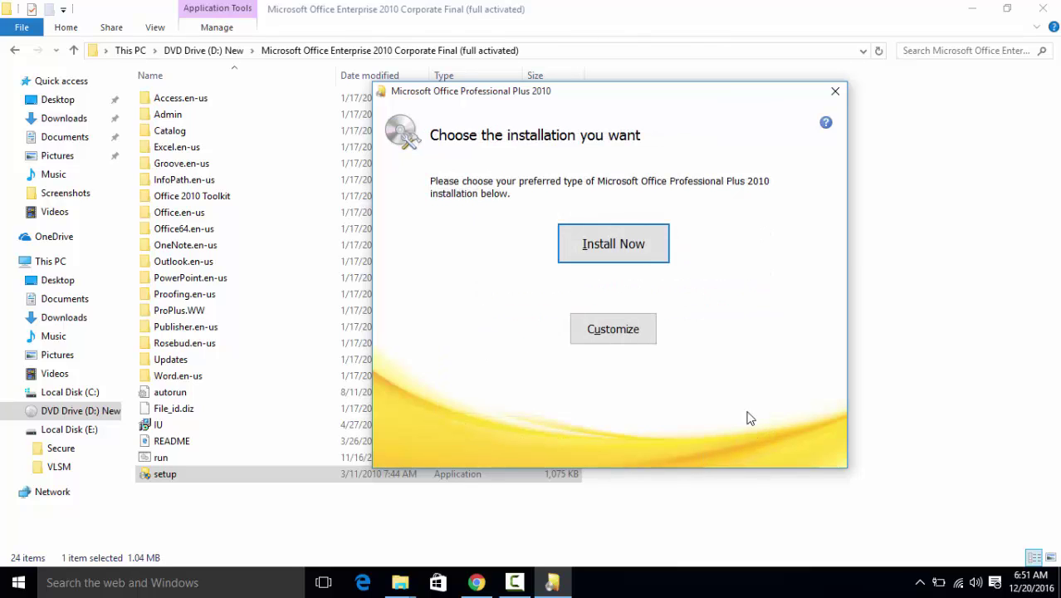
{"action": "left_click", "coordinate": [631, 244]}
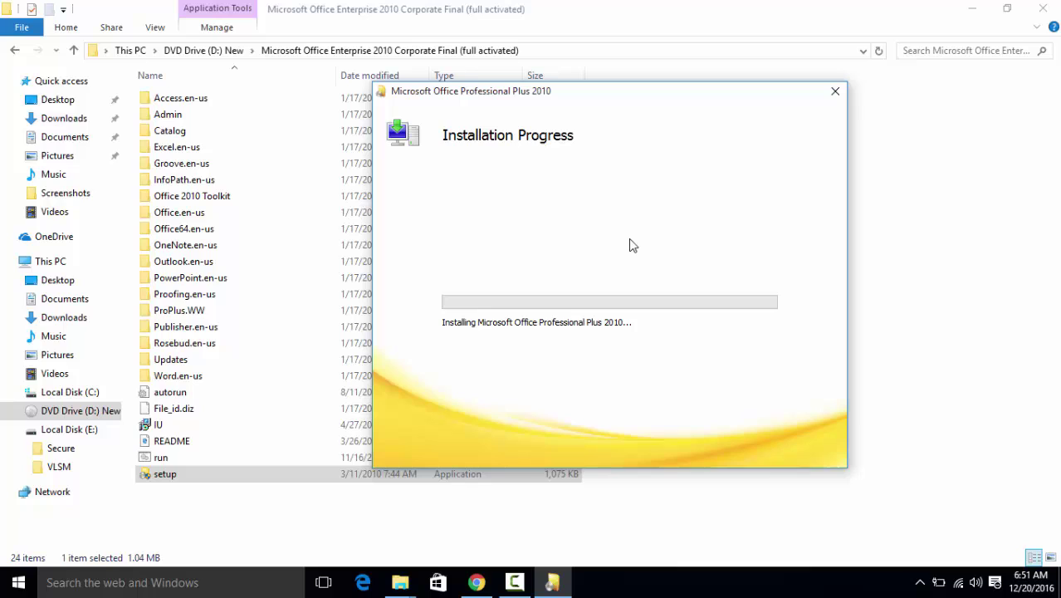
{"action": "left_click", "coordinate": [550, 581]}
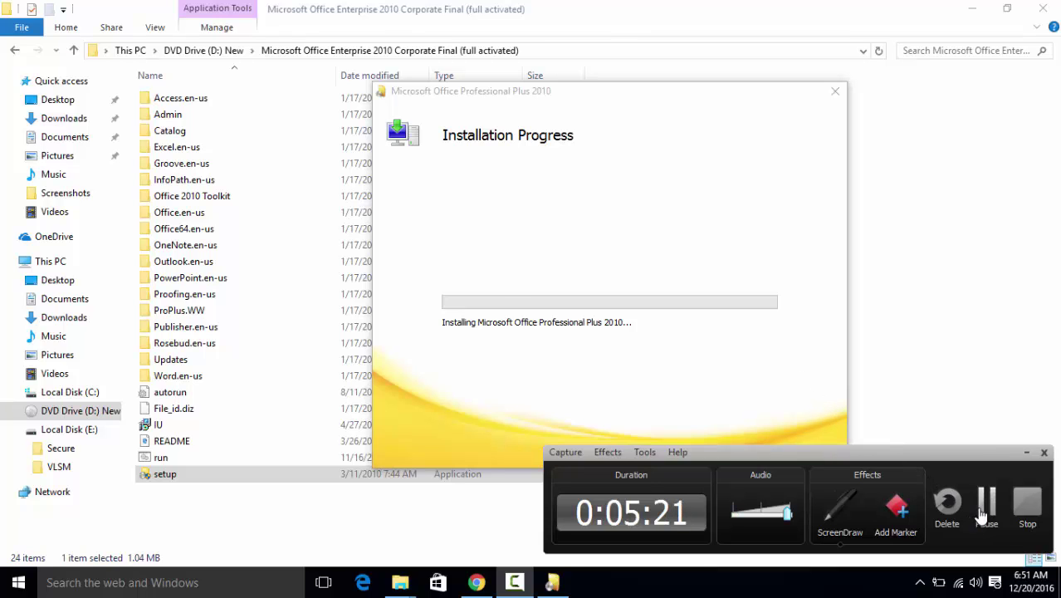
{"action": "left_click", "coordinate": [986, 506]}
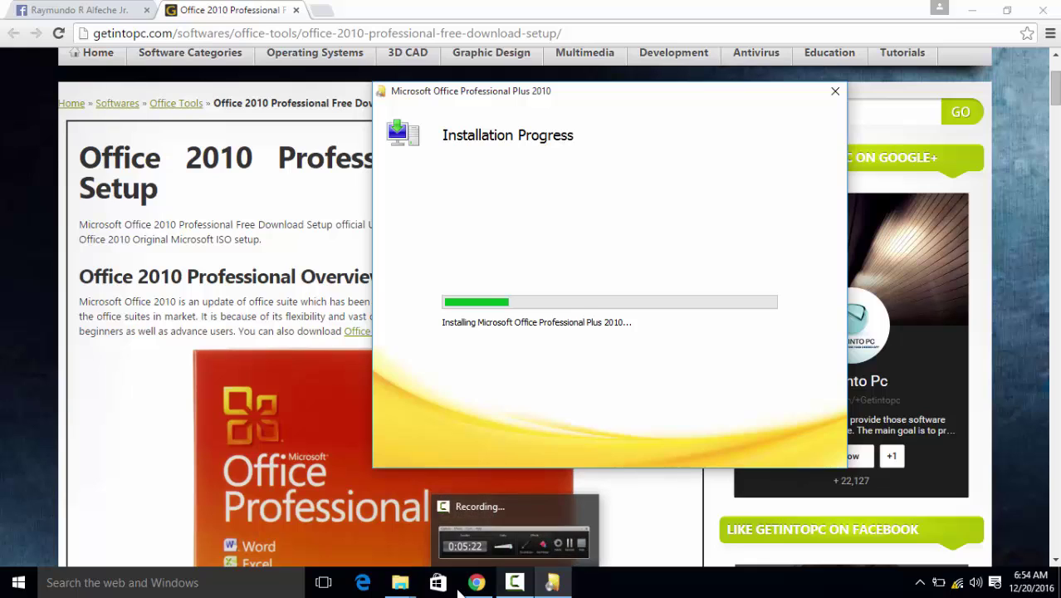
{"action": "left_click", "coordinate": [515, 531]}
{"action": "left_click", "coordinate": [986, 504]}
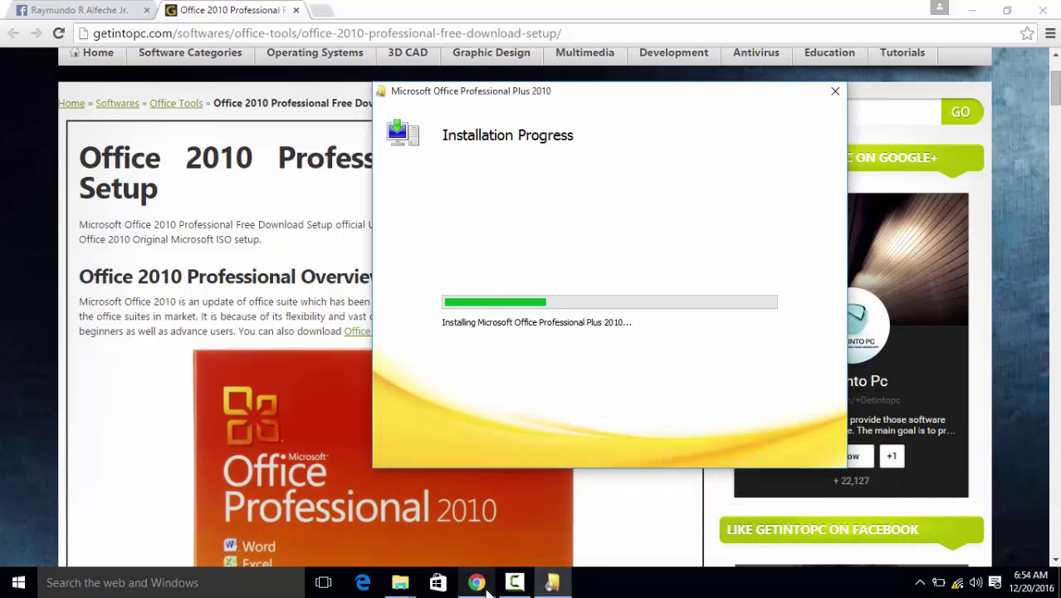
{"action": "left_click", "coordinate": [515, 582]}
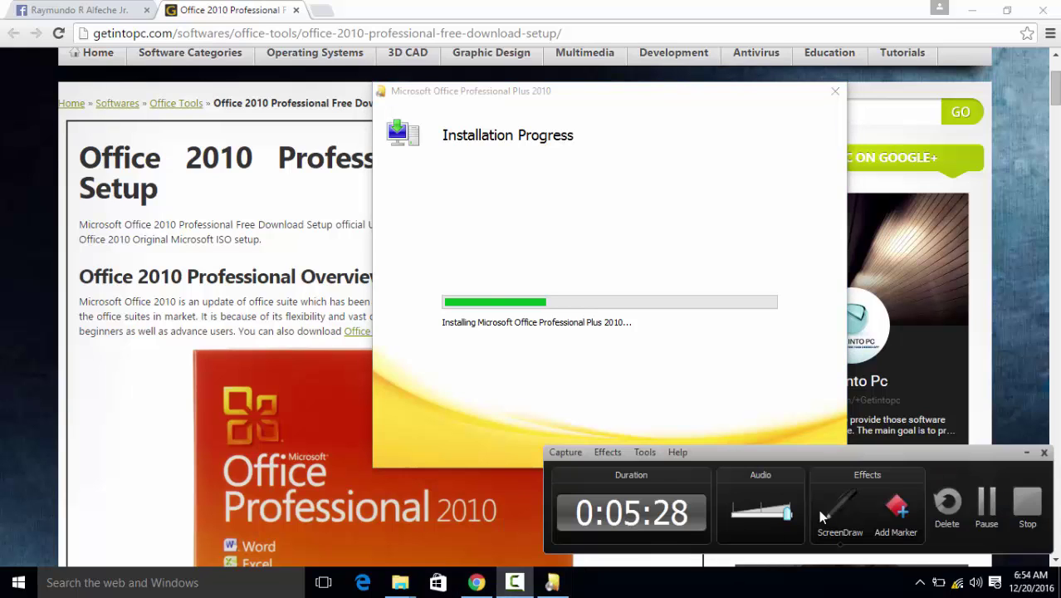
{"action": "left_click", "coordinate": [985, 505]}
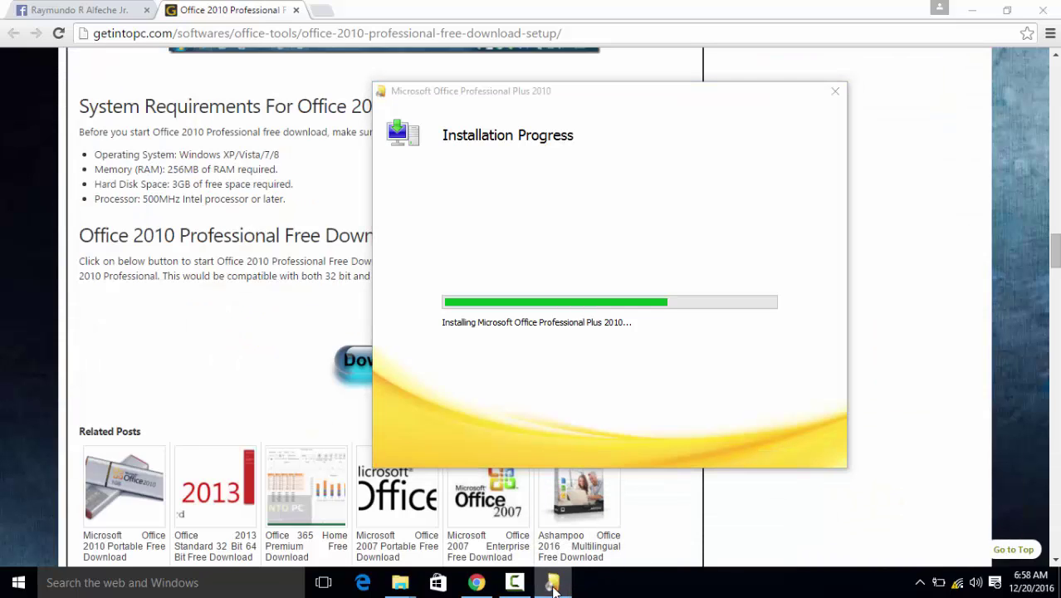
{"action": "left_click", "coordinate": [526, 584]}
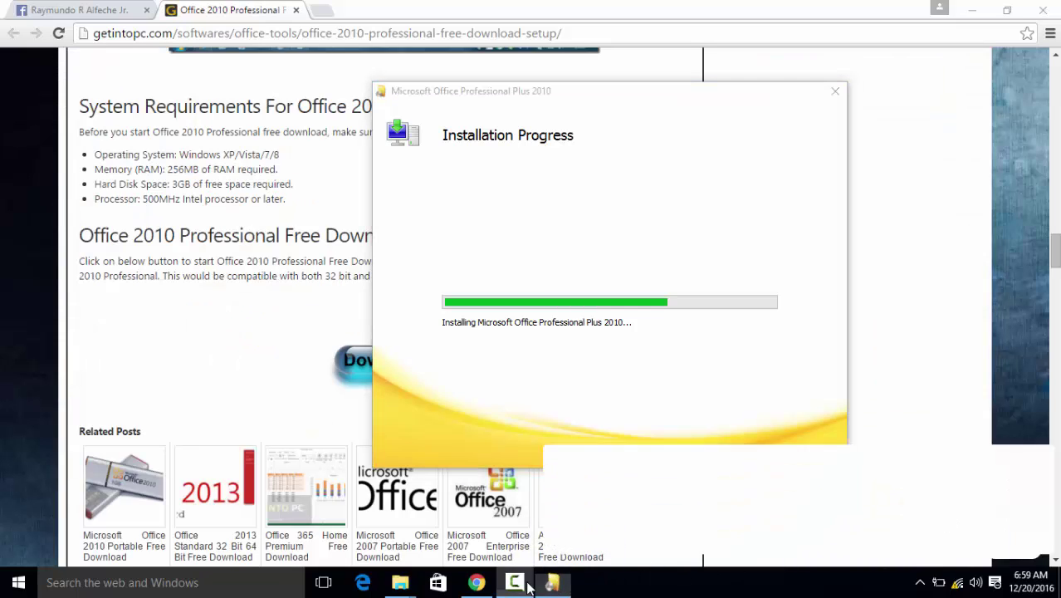
{"action": "left_click", "coordinate": [986, 504]}
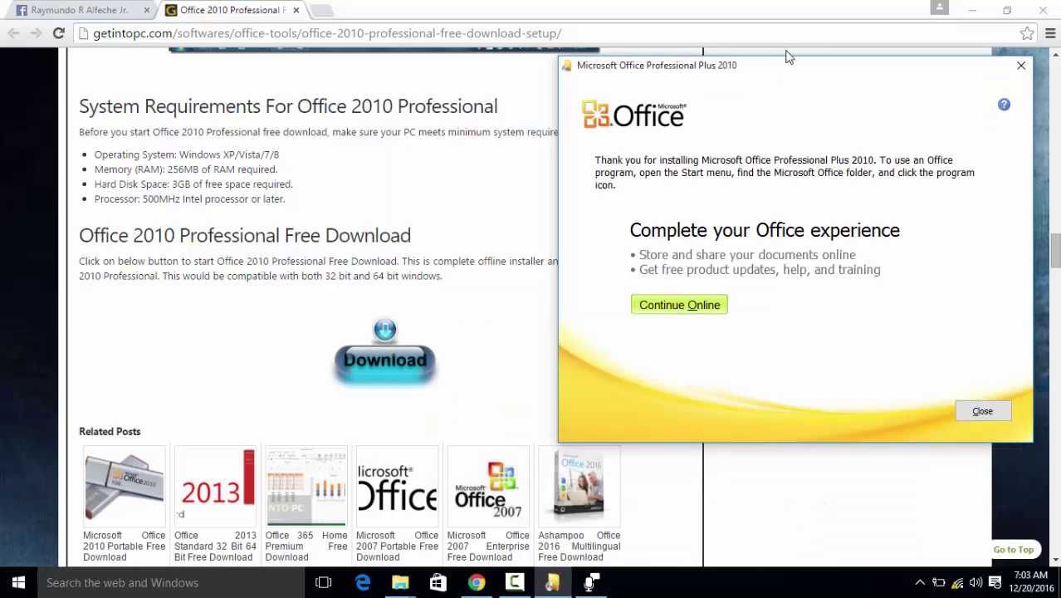
Close the finished Microsoft Office Professional Plus 2010 installer without continuing online
{"action": "left_click_drag", "start_coordinate": [788, 57], "coordinate": [509, 74]}
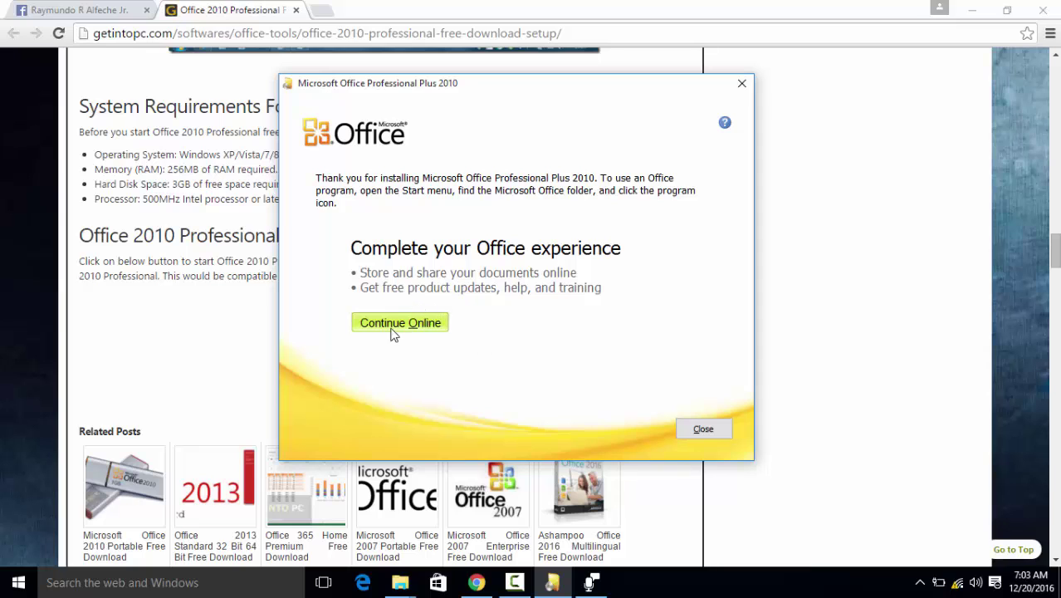
{"action": "left_click", "coordinate": [703, 430]}
Find the Microsoft Office folder among all installed apps, expand it and look through the Office 2010 programs
{"action": "left_click", "coordinate": [18, 581]}
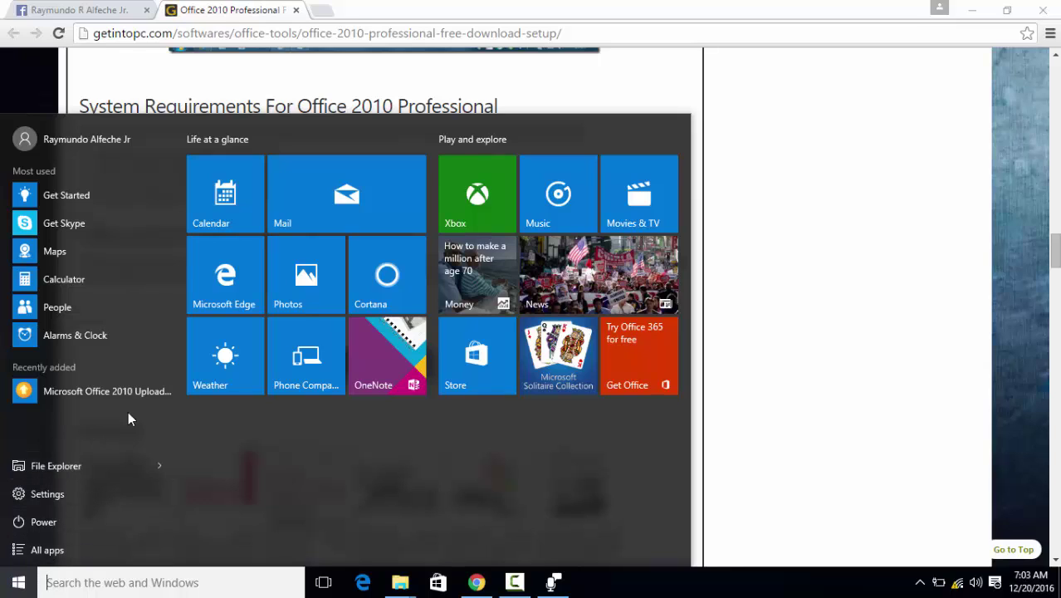
{"action": "left_click", "coordinate": [98, 548]}
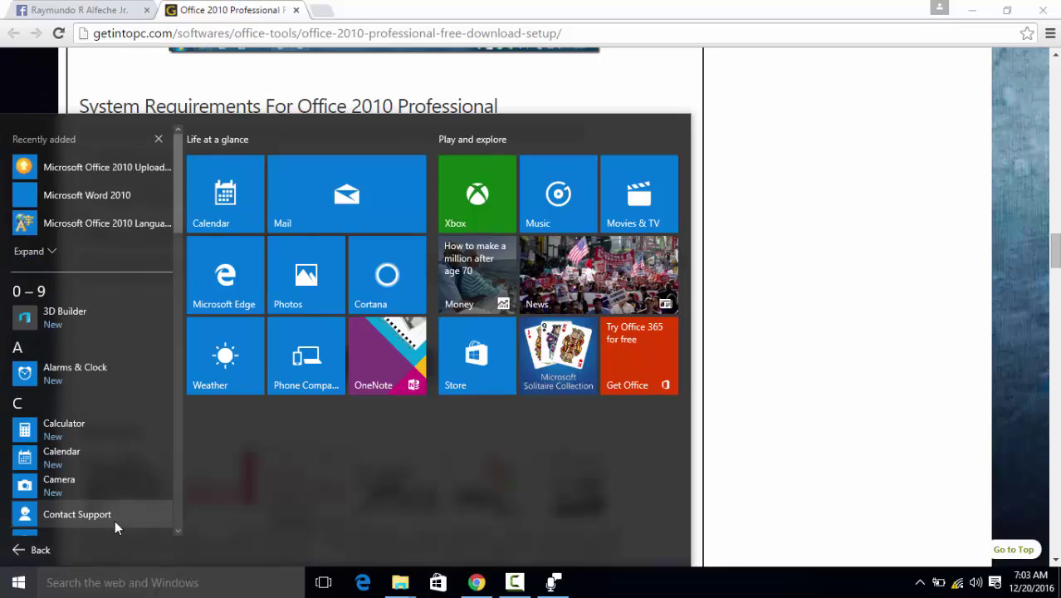
{"action": "scroll", "coordinate": [149, 502], "scroll_direction": "down", "scroll_amount": 10}
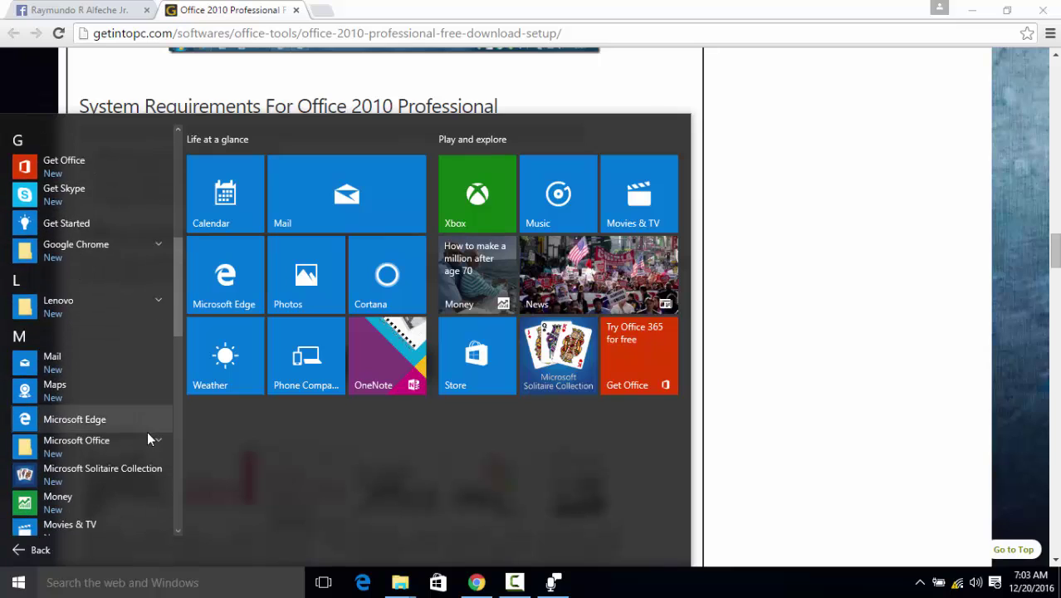
{"action": "scroll", "coordinate": [144, 429], "scroll_direction": "down", "scroll_amount": 8}
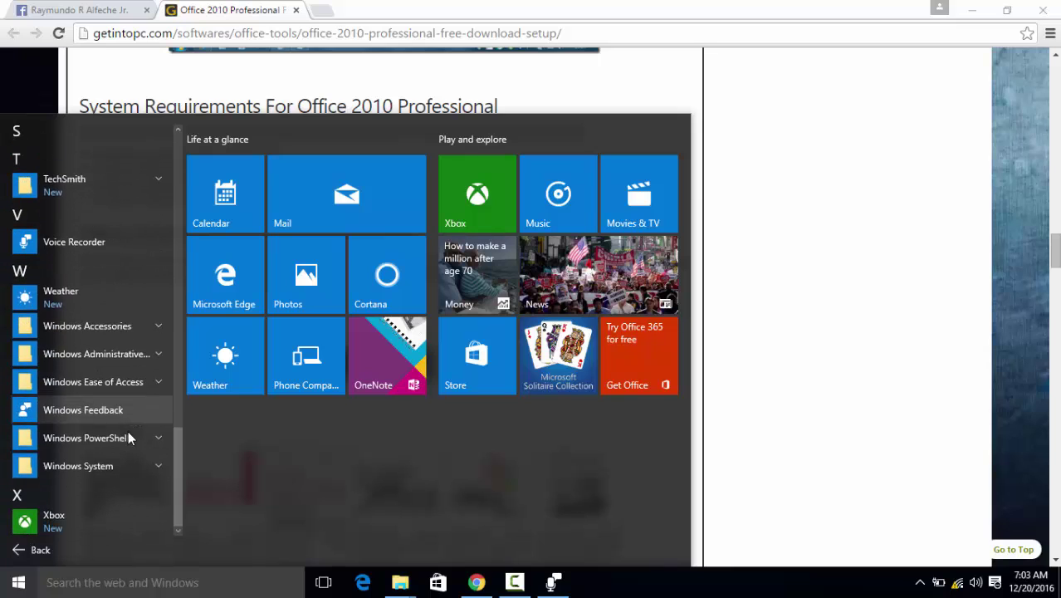
{"action": "scroll", "coordinate": [120, 437], "scroll_direction": "up", "scroll_amount": 8}
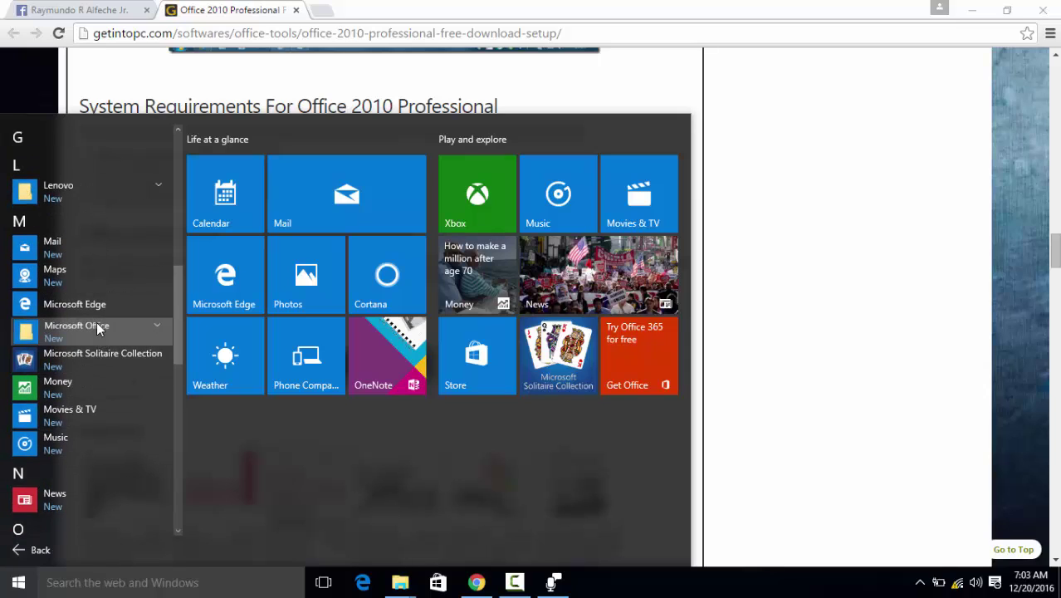
{"action": "left_click", "coordinate": [94, 323]}
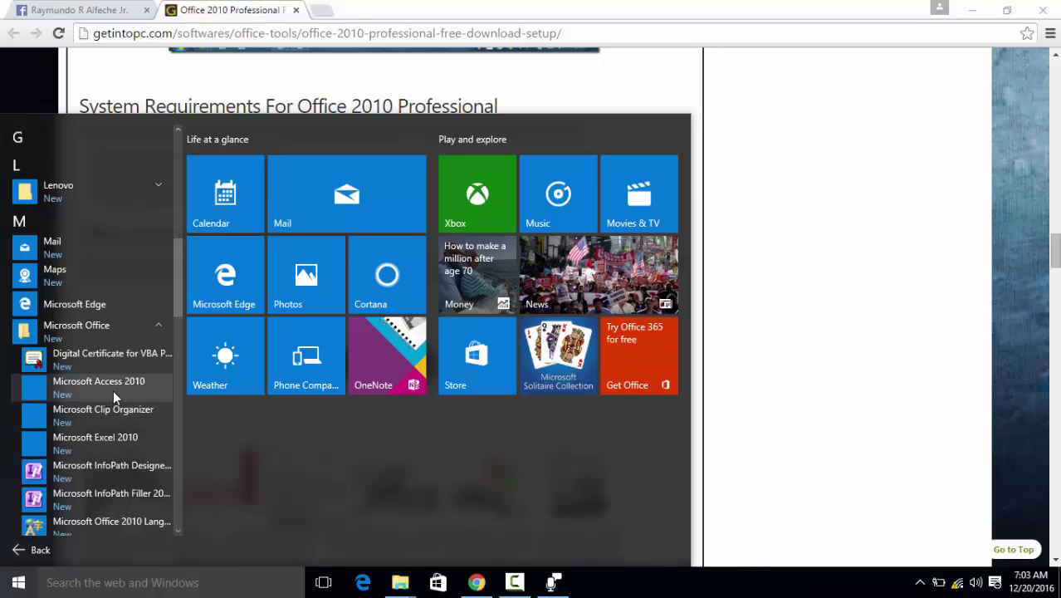
{"action": "scroll", "coordinate": [113, 390], "scroll_direction": "down", "scroll_amount": 3}
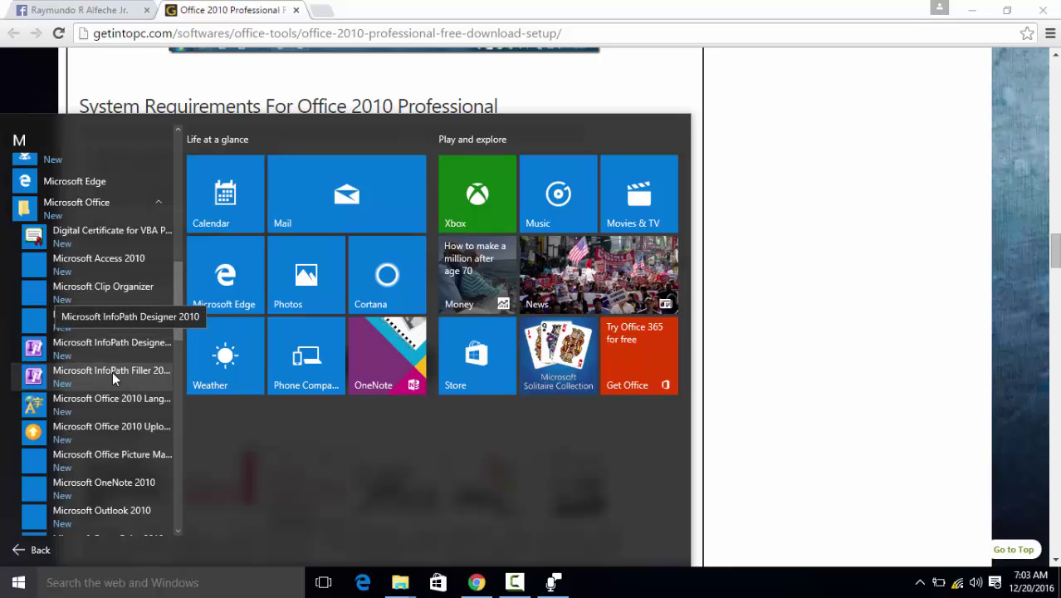
{"action": "scroll", "coordinate": [104, 398], "scroll_direction": "down", "scroll_amount": 1}
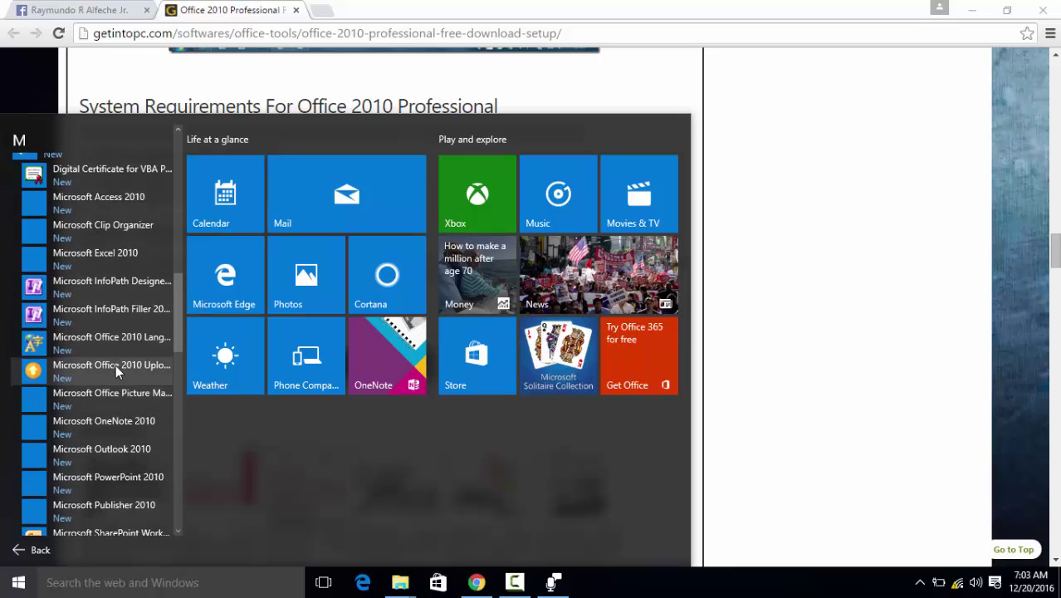
Look through the Office 2010 programs in the Microsoft Office folder and launch Microsoft Word 2010
{"action": "scroll", "coordinate": [119, 363], "scroll_direction": "down", "scroll_amount": 3}
{"action": "scroll", "coordinate": [118, 361], "scroll_direction": "down", "scroll_amount": 1}
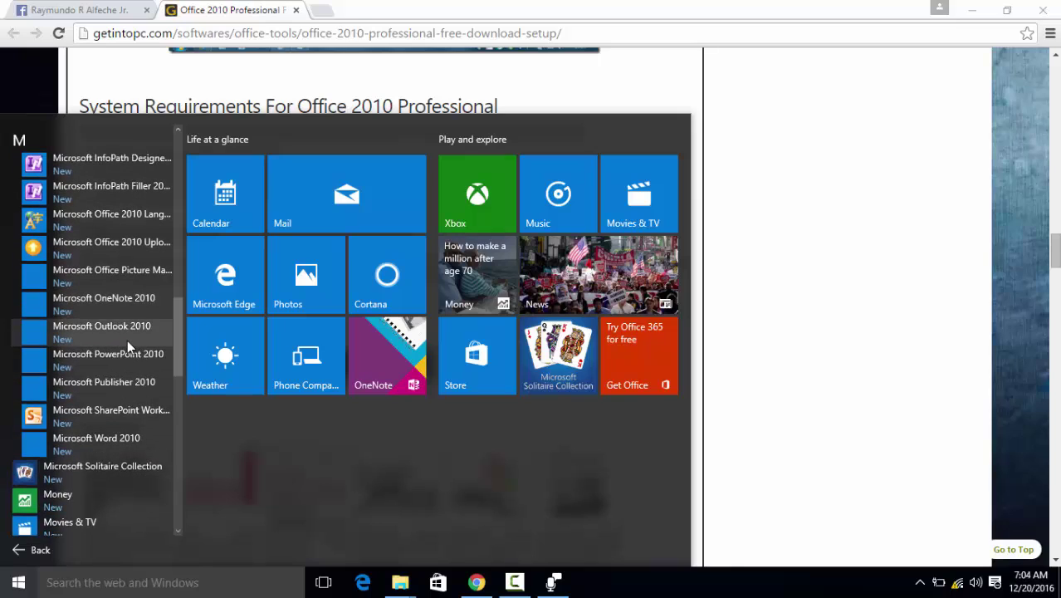
{"action": "scroll", "coordinate": [124, 344], "scroll_direction": "down", "scroll_amount": 2}
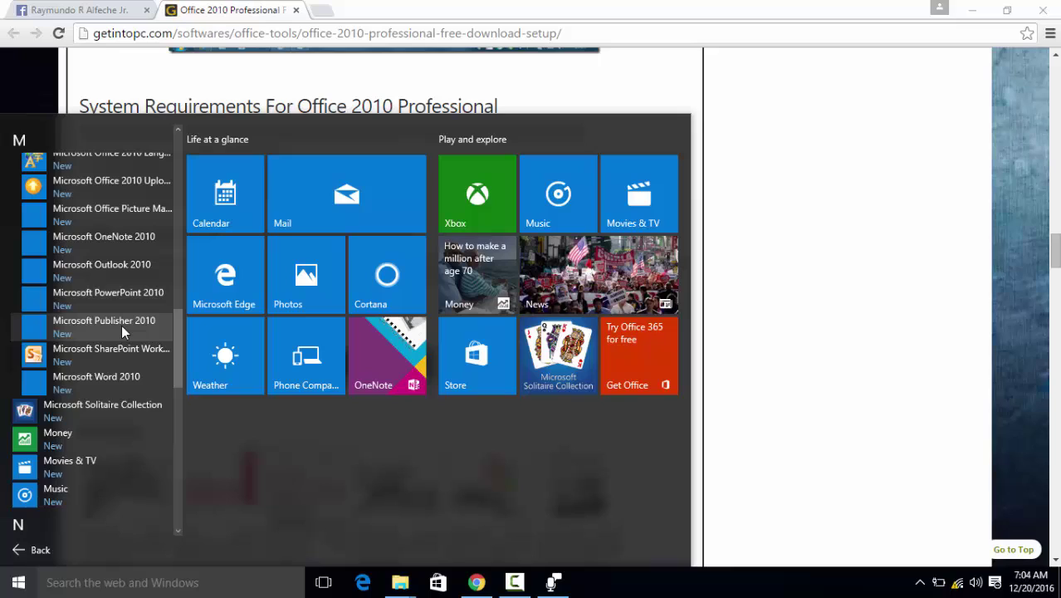
{"action": "scroll", "coordinate": [127, 335], "scroll_direction": "down", "scroll_amount": 2}
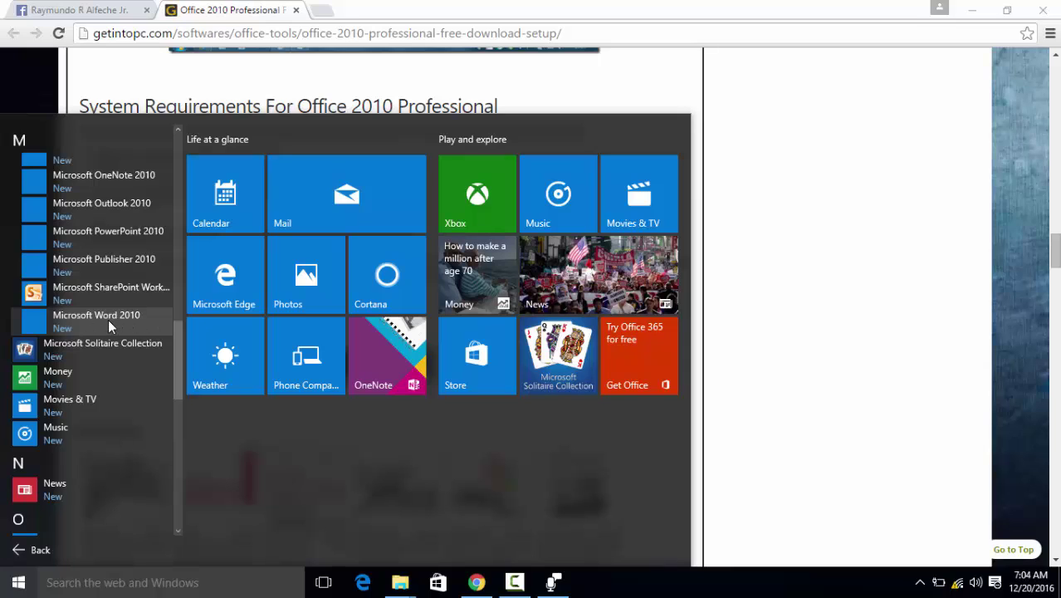
{"action": "scroll", "coordinate": [114, 317], "scroll_direction": "up", "scroll_amount": 3}
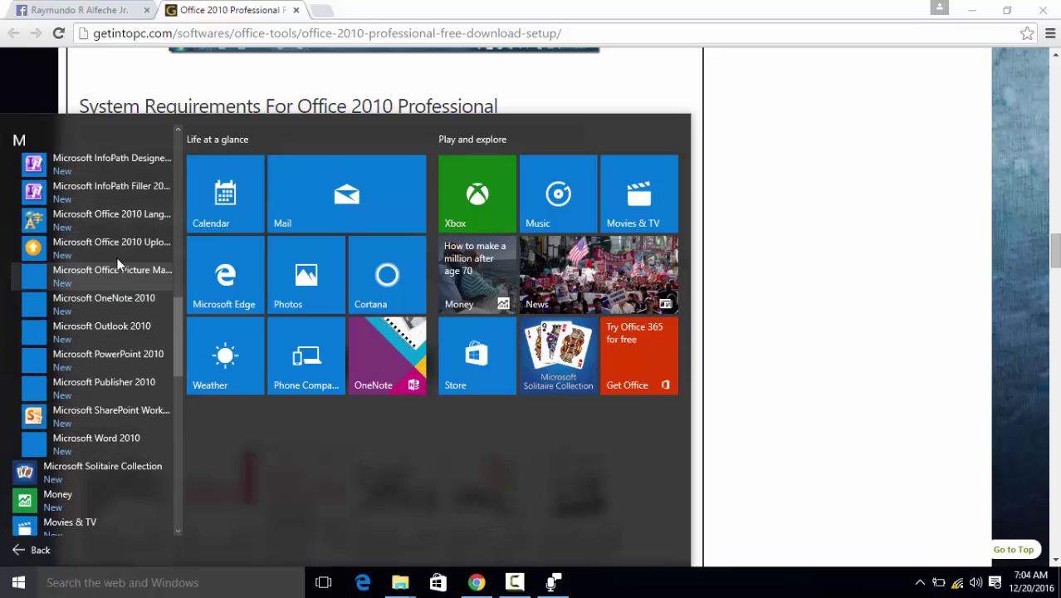
{"action": "scroll", "coordinate": [118, 353], "scroll_direction": "down", "scroll_amount": 3}
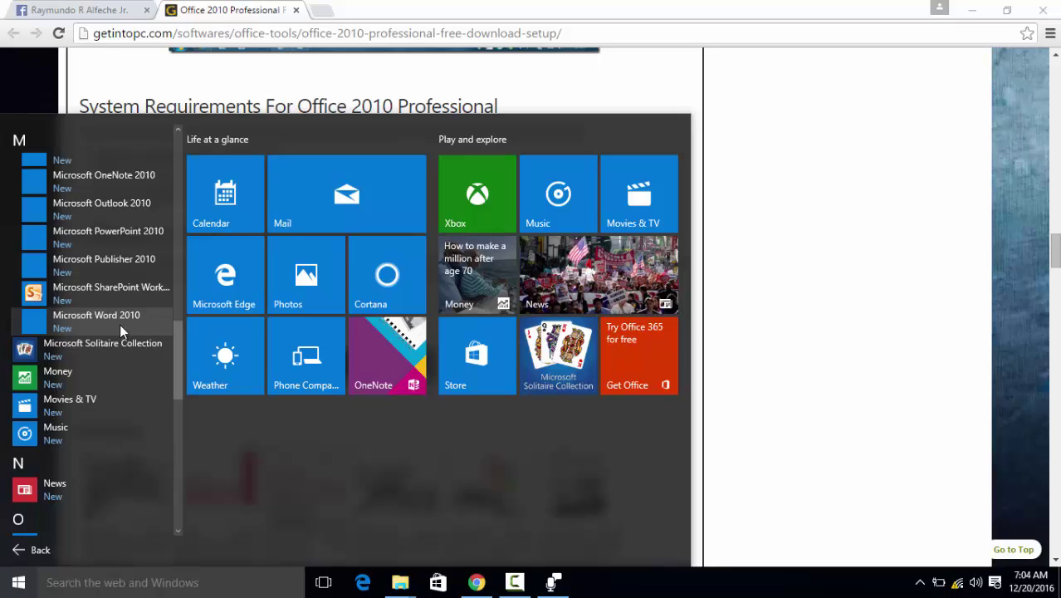
{"action": "left_click", "coordinate": [119, 323]}
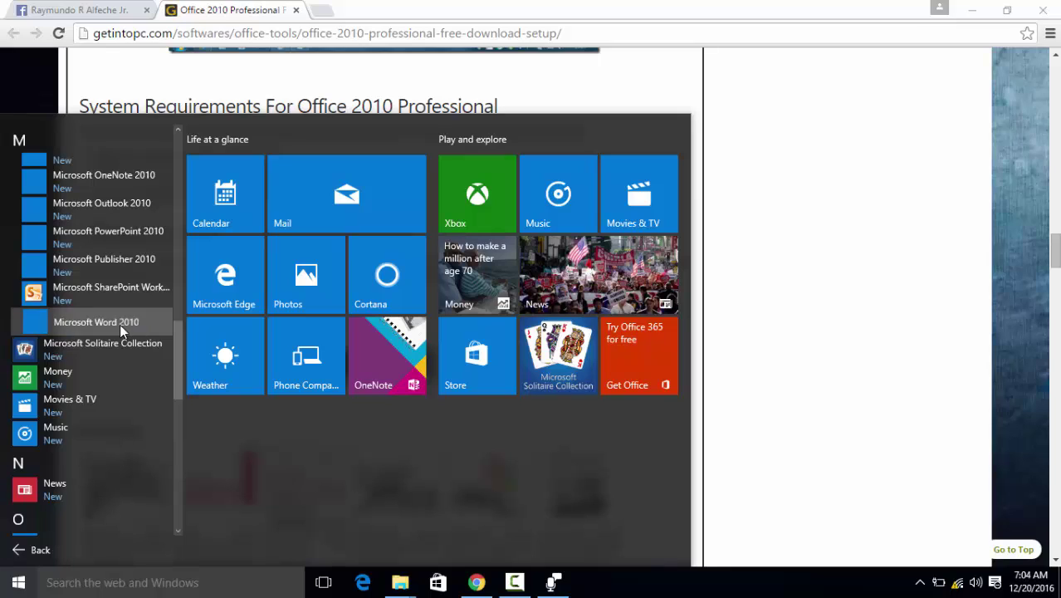
{"action": "left_click", "coordinate": [59, 322]}
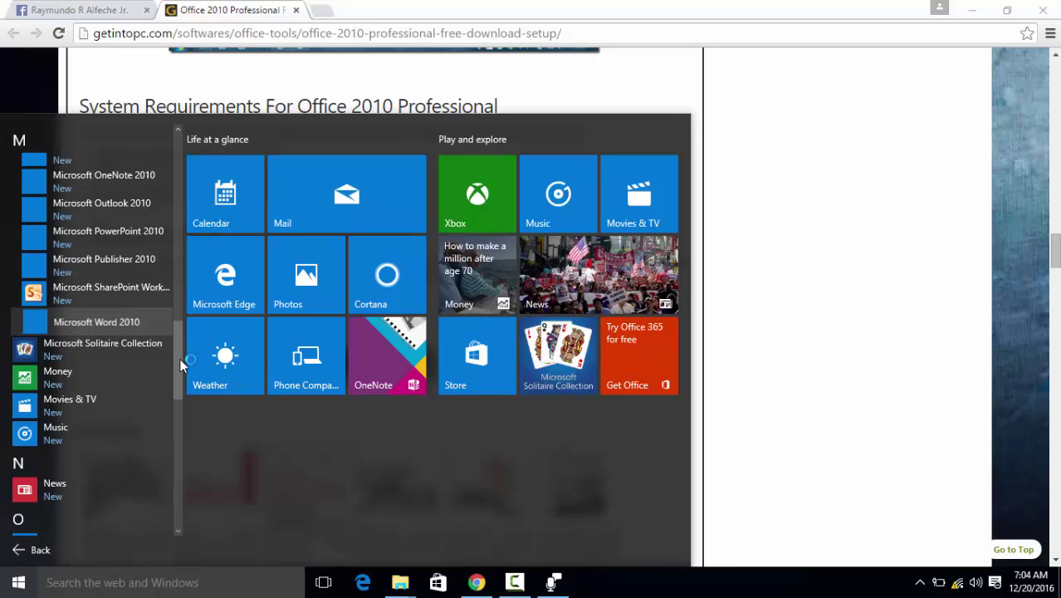
{"action": "left_click", "coordinate": [764, 333]}
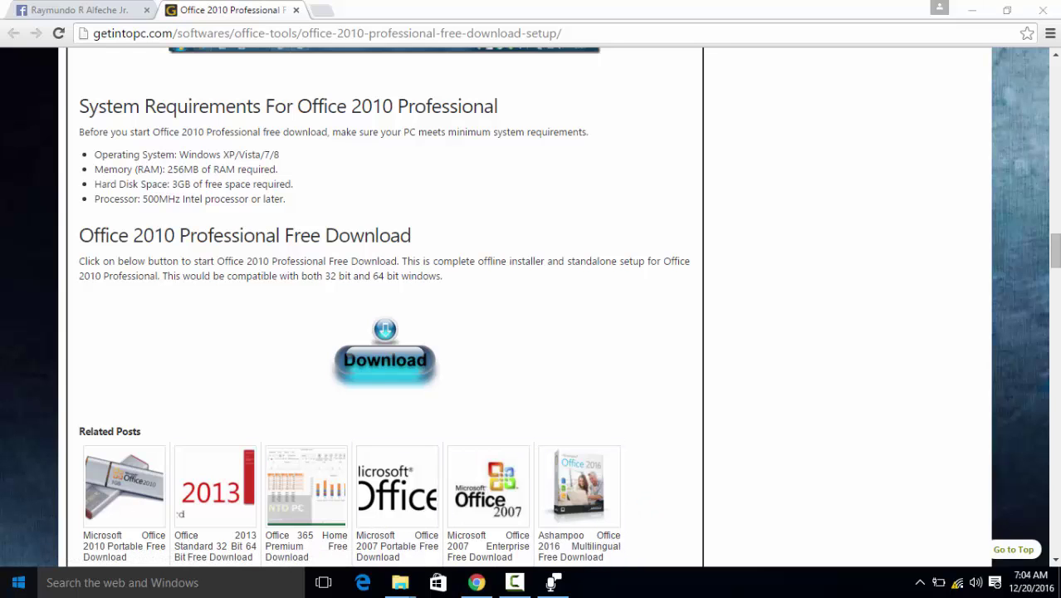
Find the Microsoft Office folder among all installed apps again and expand it
{"action": "left_click", "coordinate": [18, 582]}
{"action": "left_click", "coordinate": [74, 543]}
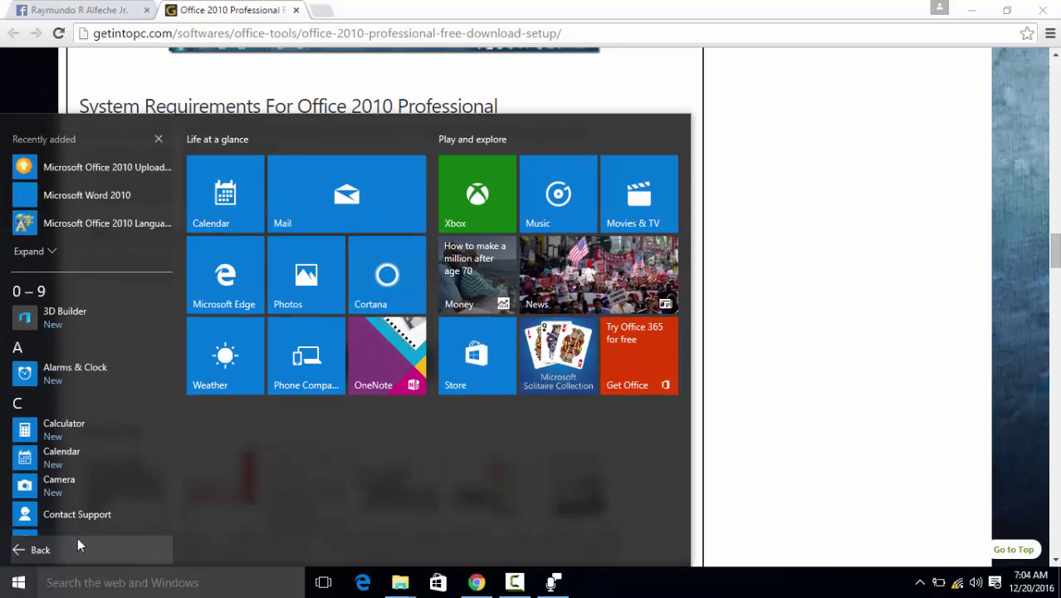
{"action": "scroll", "coordinate": [80, 393], "scroll_direction": "down", "scroll_amount": 15}
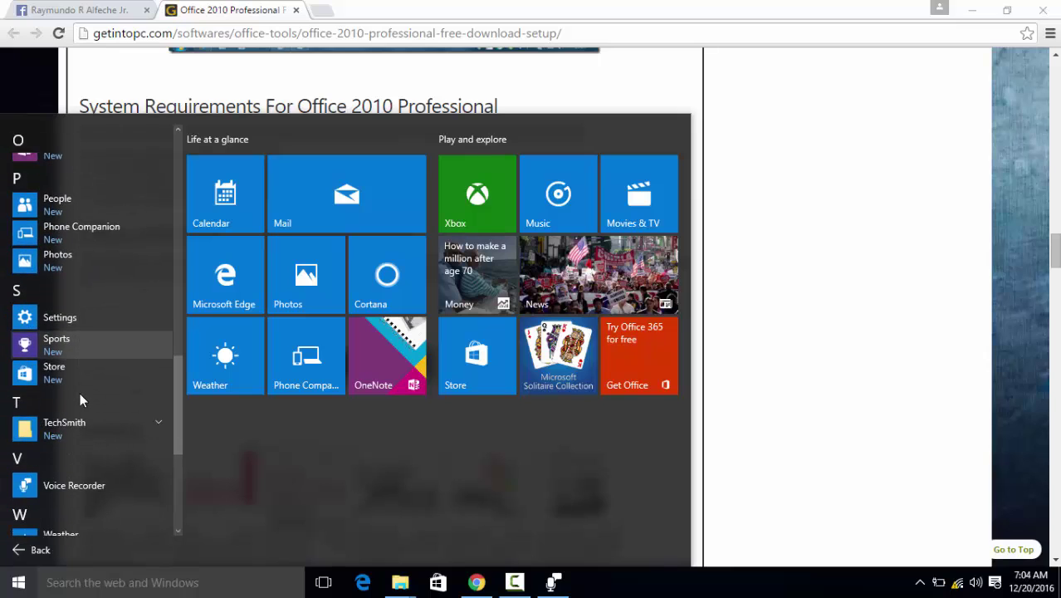
{"action": "scroll", "coordinate": [79, 393], "scroll_direction": "down", "scroll_amount": 5}
{"action": "scroll", "coordinate": [88, 393], "scroll_direction": "up", "scroll_amount": 15}
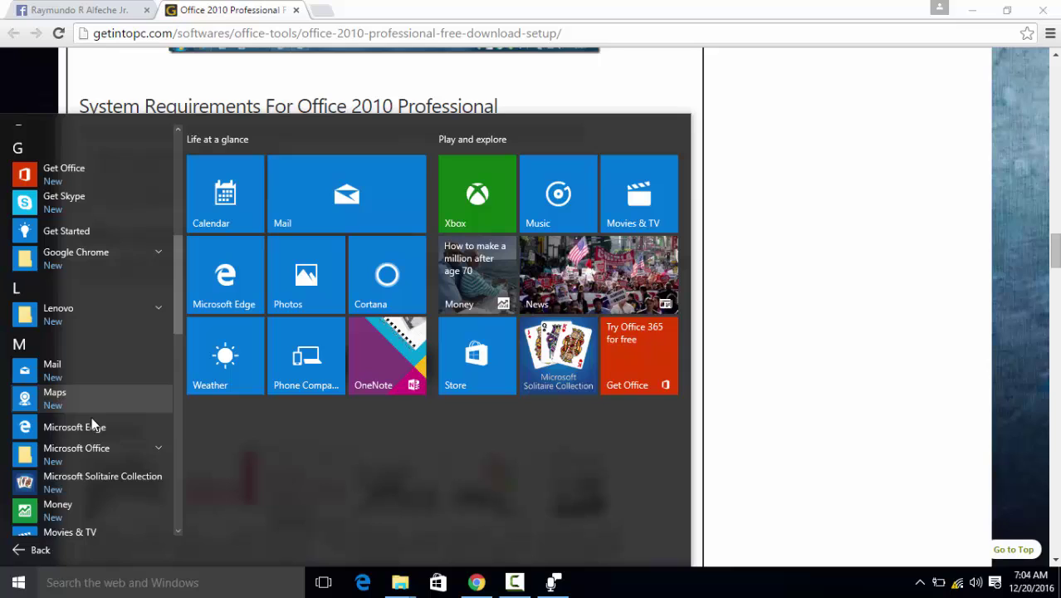
{"action": "left_click", "coordinate": [91, 445]}
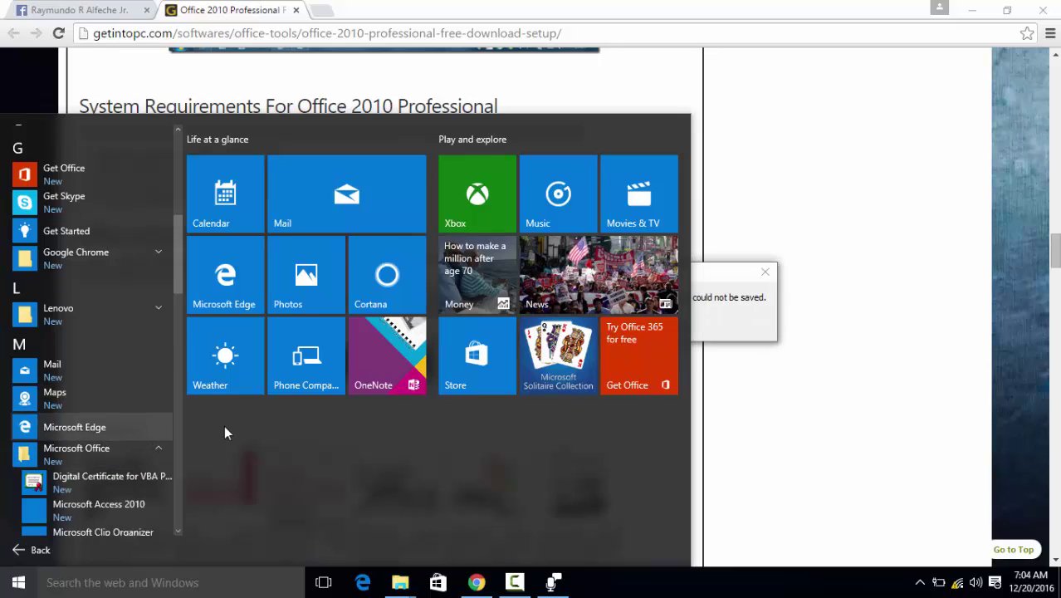
Bring Word forward, dismiss its AutoCorrect file messages and close the extra Document1 window
{"action": "left_click", "coordinate": [730, 322]}
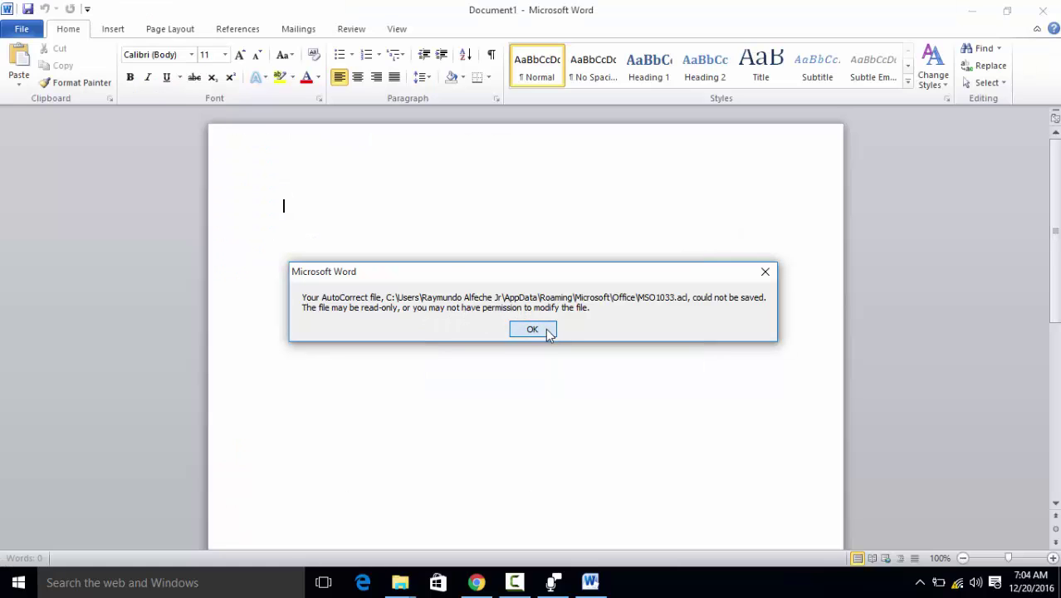
{"action": "left_click", "coordinate": [533, 329]}
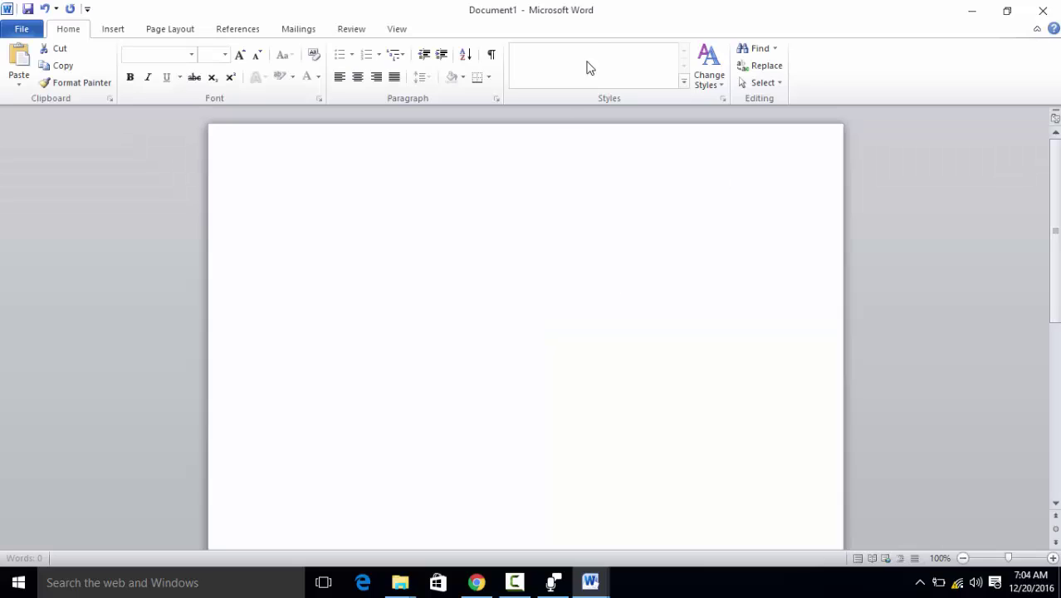
{"action": "left_click_drag", "start_coordinate": [578, 10], "coordinate": [523, 106]}
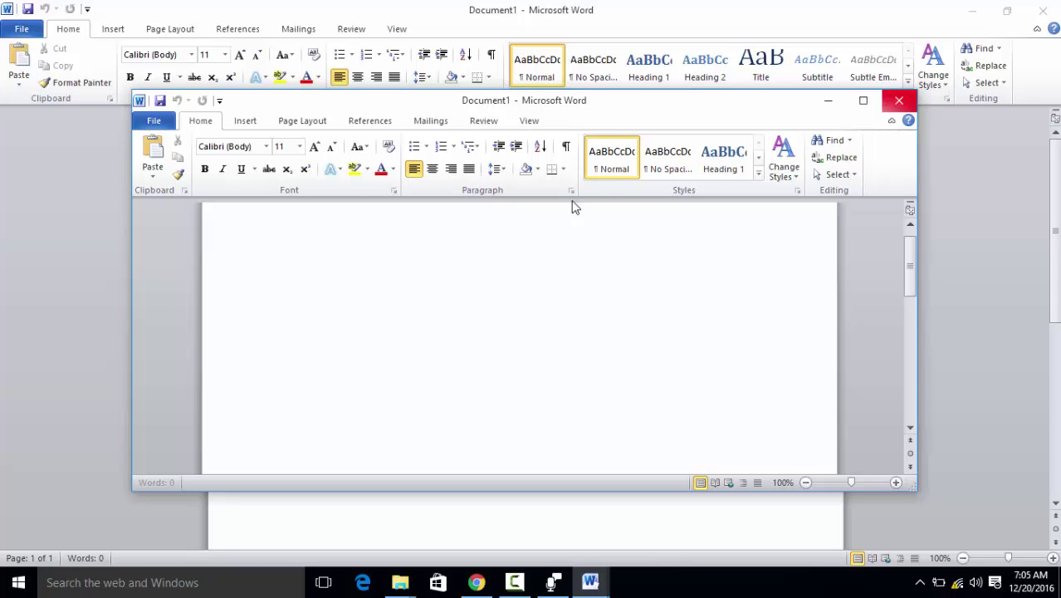
{"action": "left_click", "coordinate": [897, 106]}
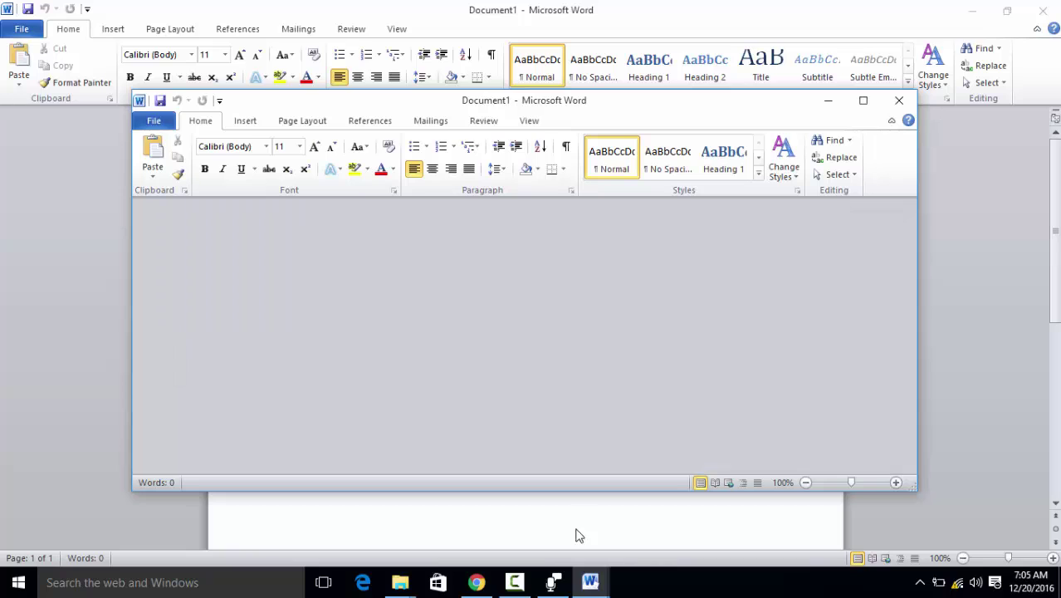
{"action": "left_click", "coordinate": [591, 581]}
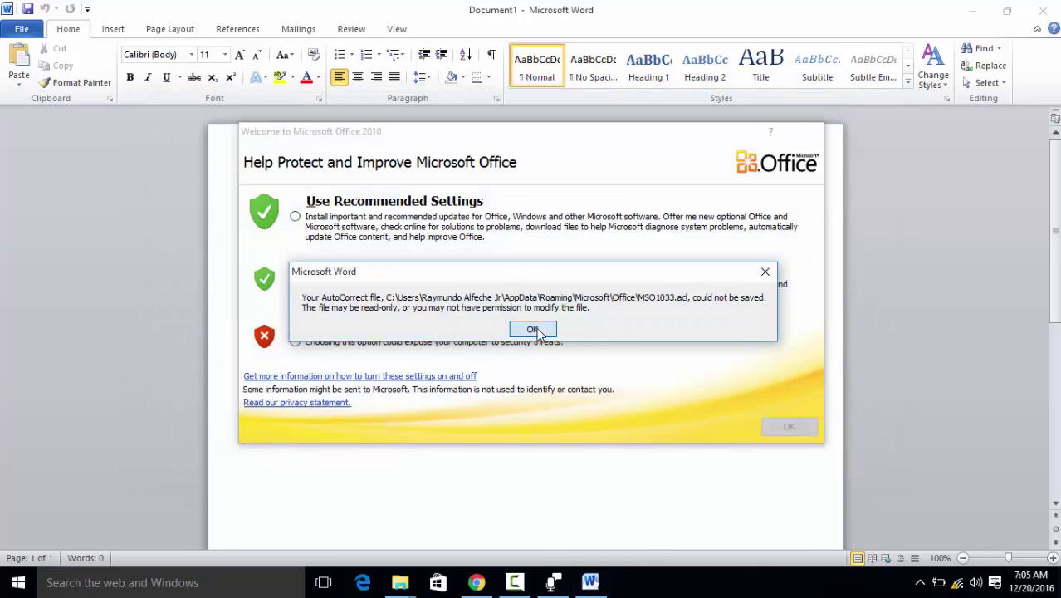
{"action": "left_click", "coordinate": [531, 328]}
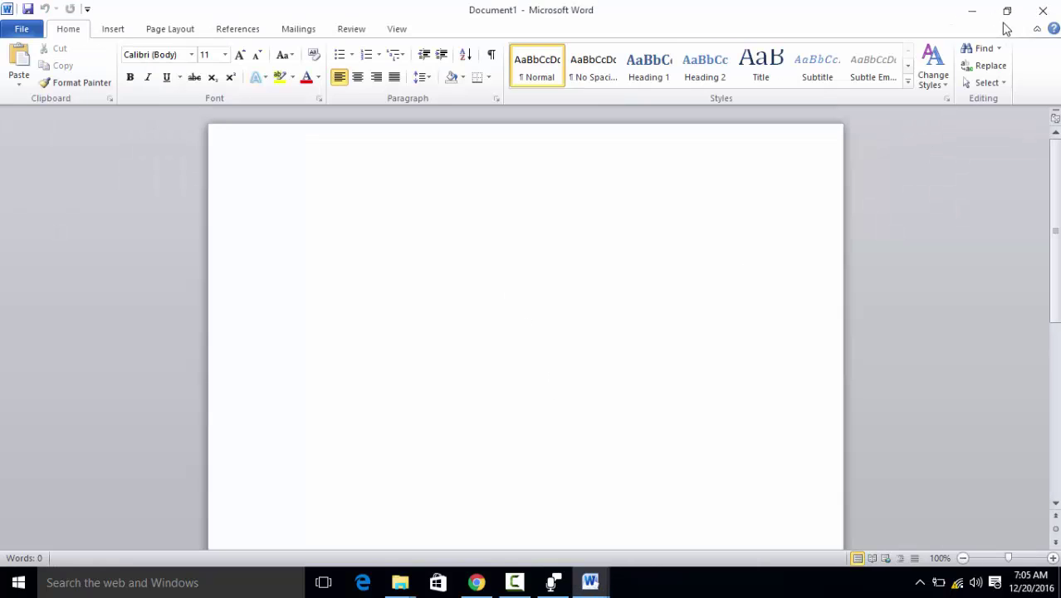
{"action": "left_click", "coordinate": [1043, 10]}
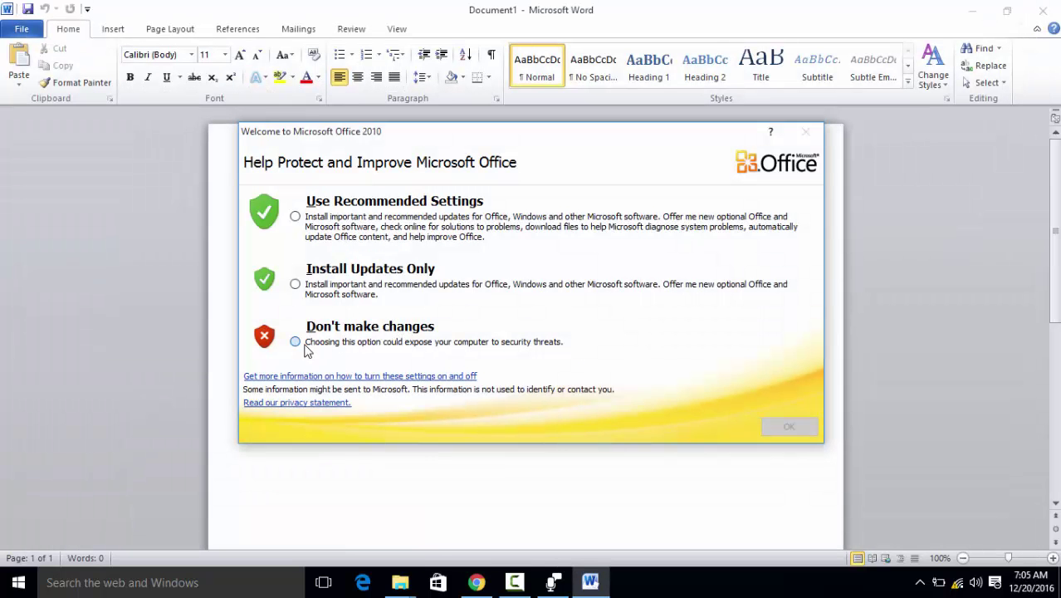
Confirm the Don't make changes option in the Welcome to Microsoft Office 2010 dialog and close Word
{"action": "left_click", "coordinate": [296, 342]}
{"action": "left_click", "coordinate": [788, 427]}
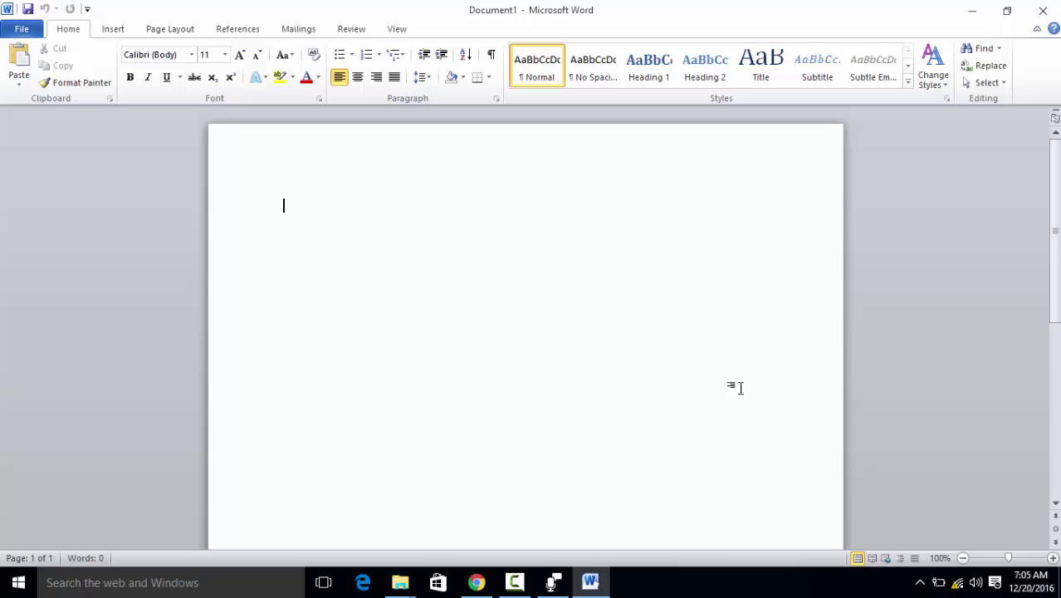
{"action": "left_click", "coordinate": [1044, 11]}
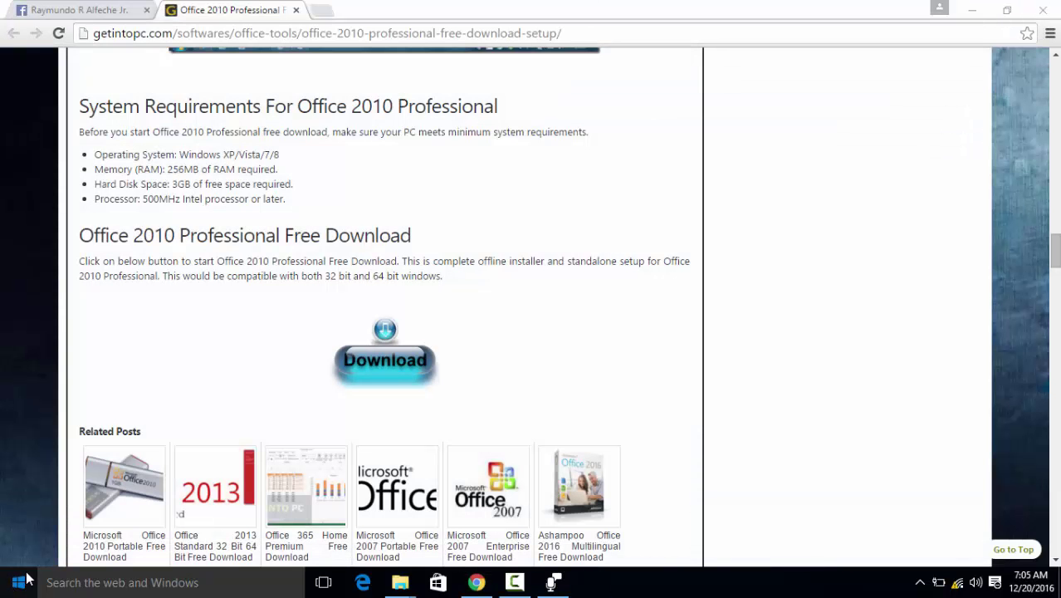
Locate the Microsoft Office folder among all installed apps, expand it and launch Microsoft PowerPoint 2010
{"action": "left_click", "coordinate": [28, 577]}
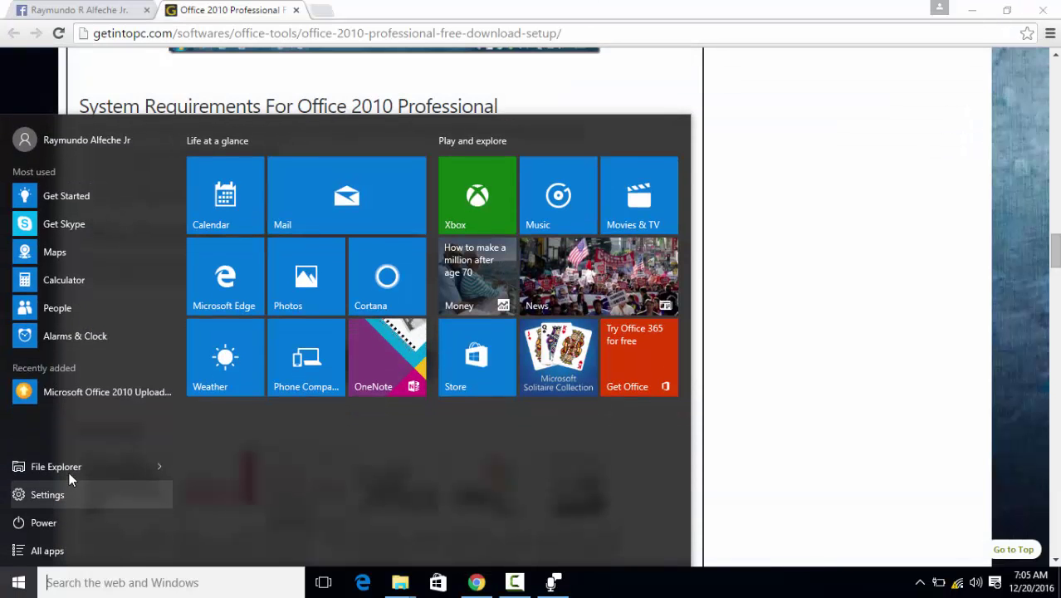
{"action": "left_click", "coordinate": [46, 550]}
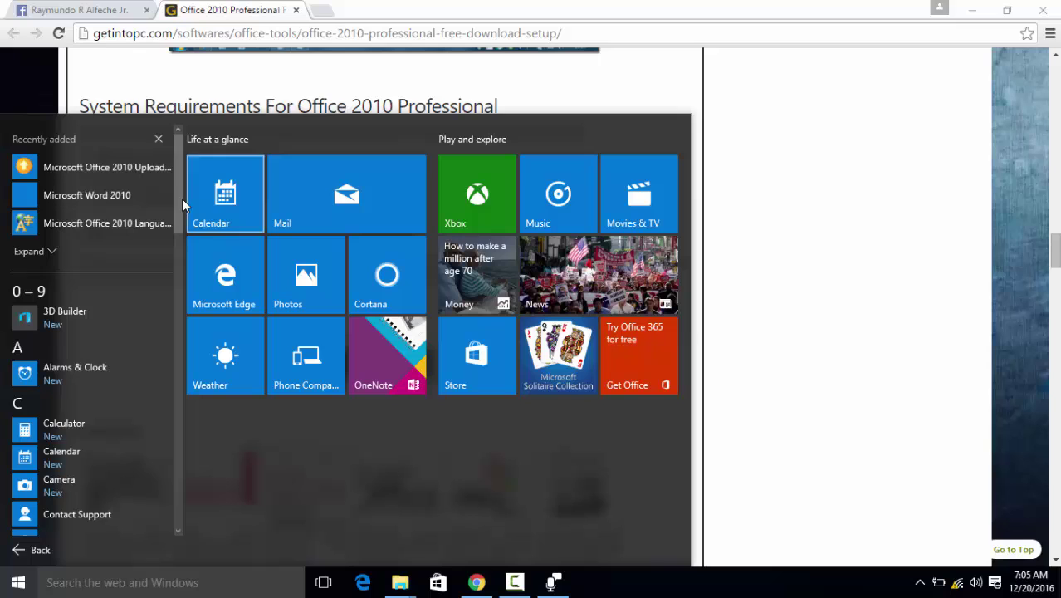
{"action": "scroll", "coordinate": [166, 288], "scroll_direction": "down", "scroll_amount": 8}
{"action": "scroll", "coordinate": [115, 374], "scroll_direction": "down", "scroll_amount": 5}
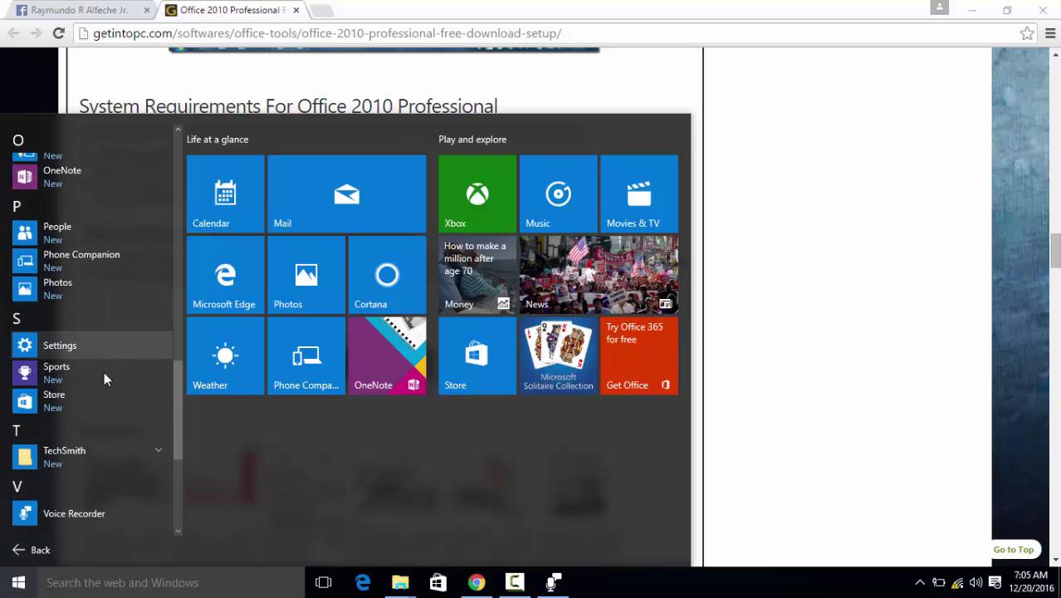
{"action": "scroll", "coordinate": [116, 357], "scroll_direction": "up", "scroll_amount": 3}
{"action": "scroll", "coordinate": [117, 339], "scroll_direction": "up", "scroll_amount": 7}
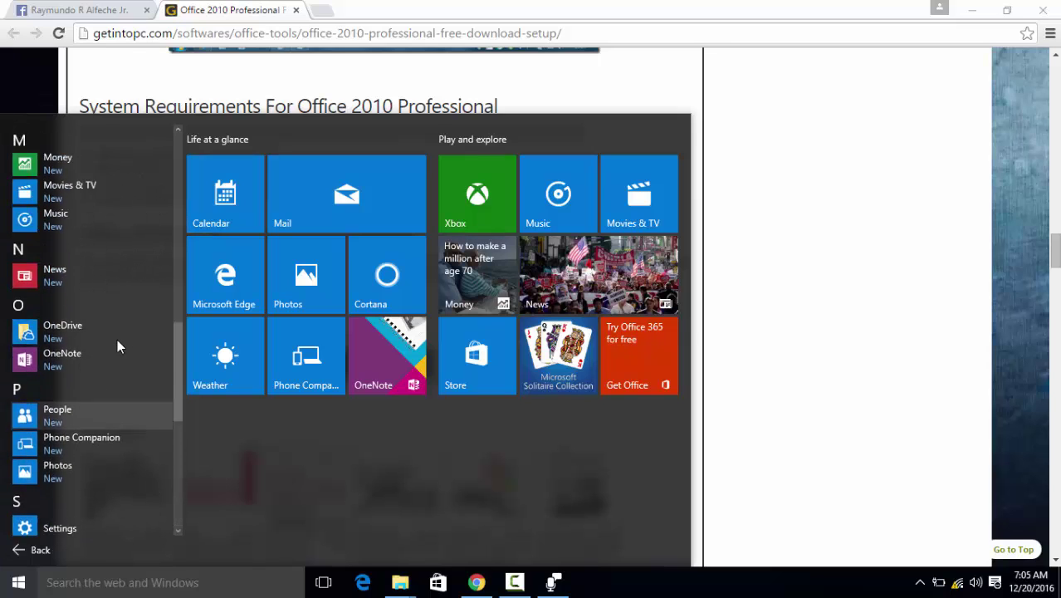
{"action": "left_click", "coordinate": [87, 451]}
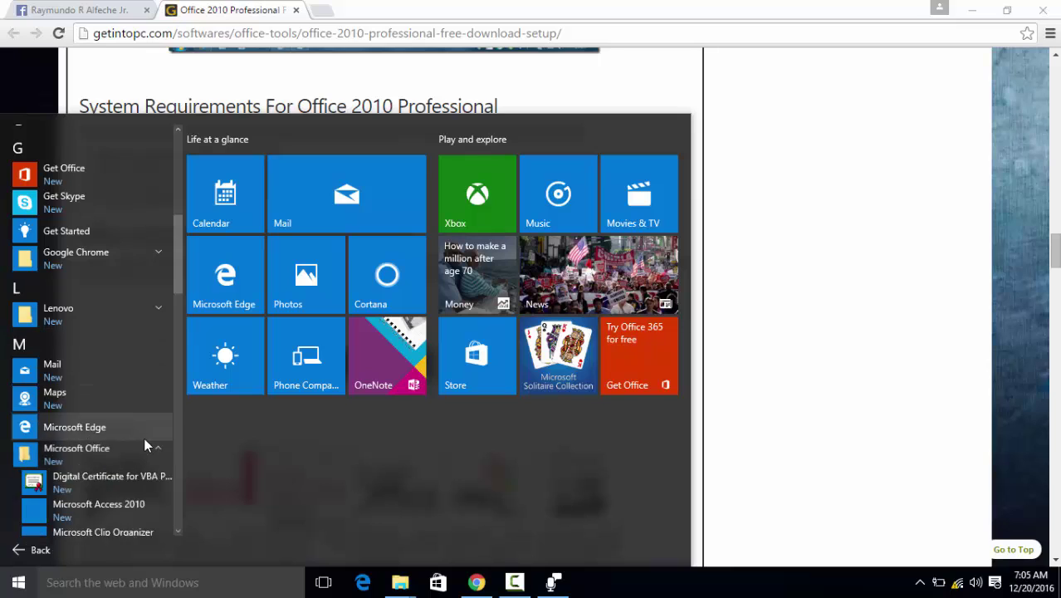
{"action": "scroll", "coordinate": [108, 431], "scroll_direction": "down", "scroll_amount": 4}
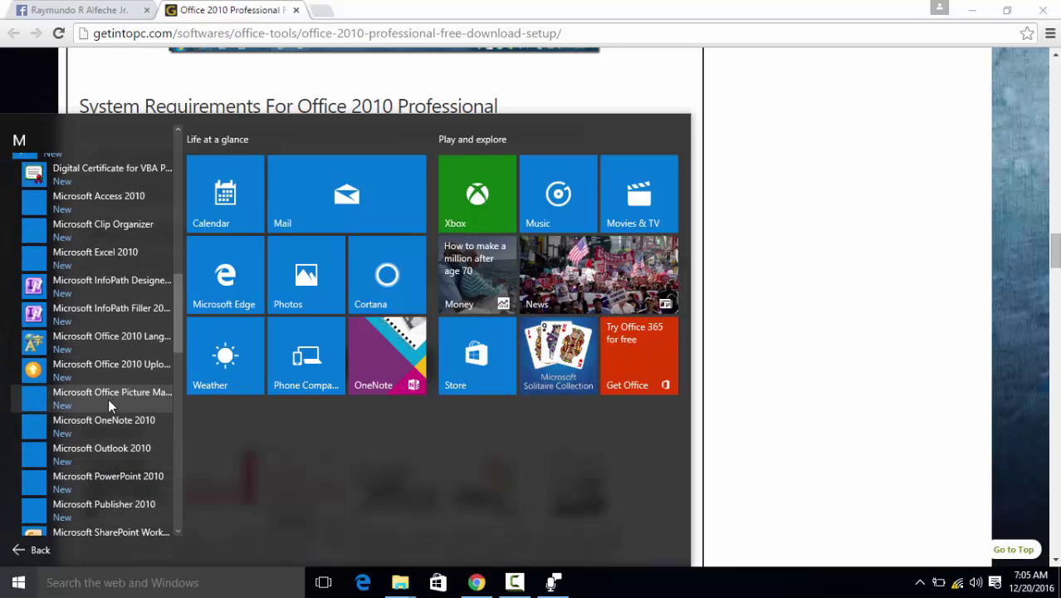
{"action": "scroll", "coordinate": [107, 405], "scroll_direction": "down", "scroll_amount": 2}
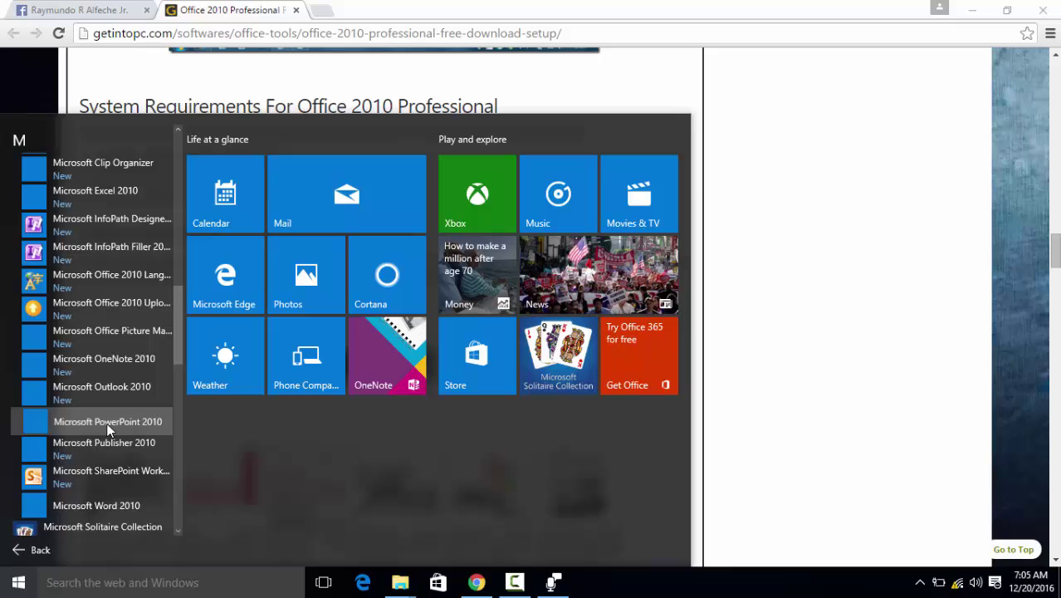
{"action": "left_click", "coordinate": [841, 267]}
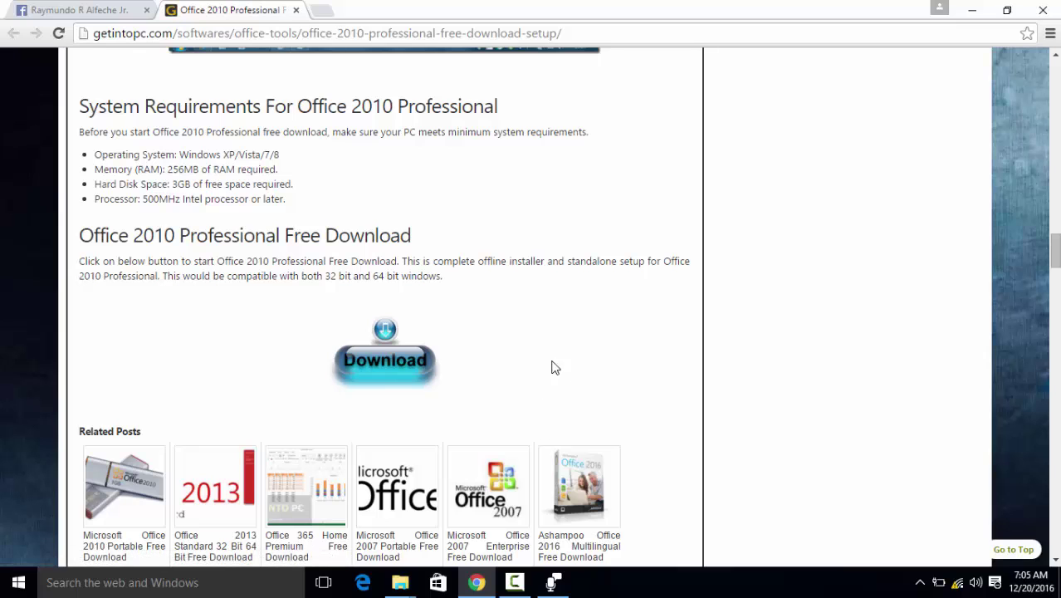
Switch to the blank PowerPoint presentation and try out the title and subtitle placeholders, leaving the title ready for text entry
{"action": "left_click", "coordinate": [17, 583]}
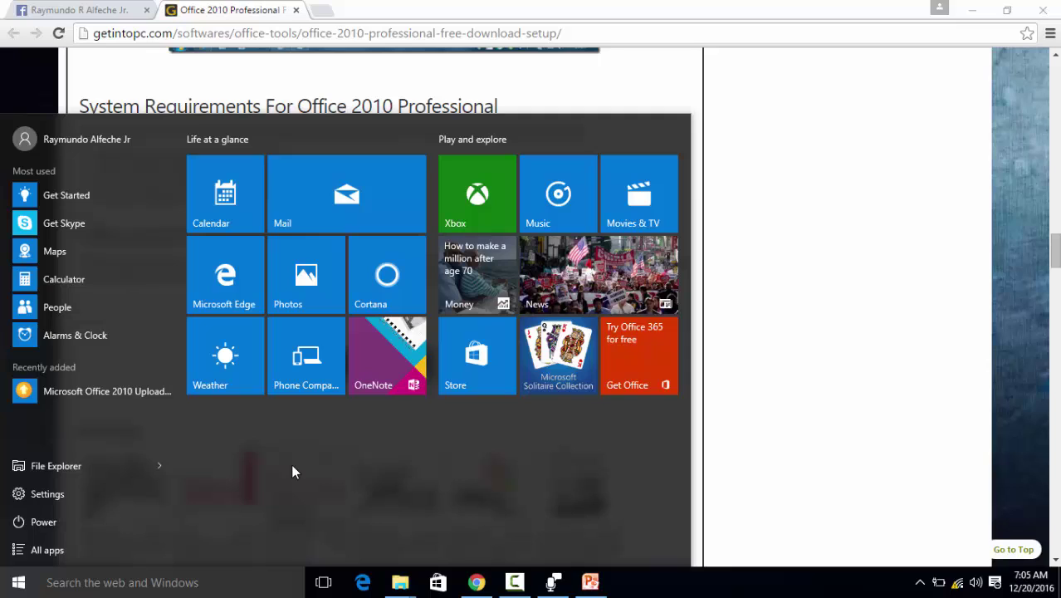
{"action": "left_click", "coordinate": [801, 317]}
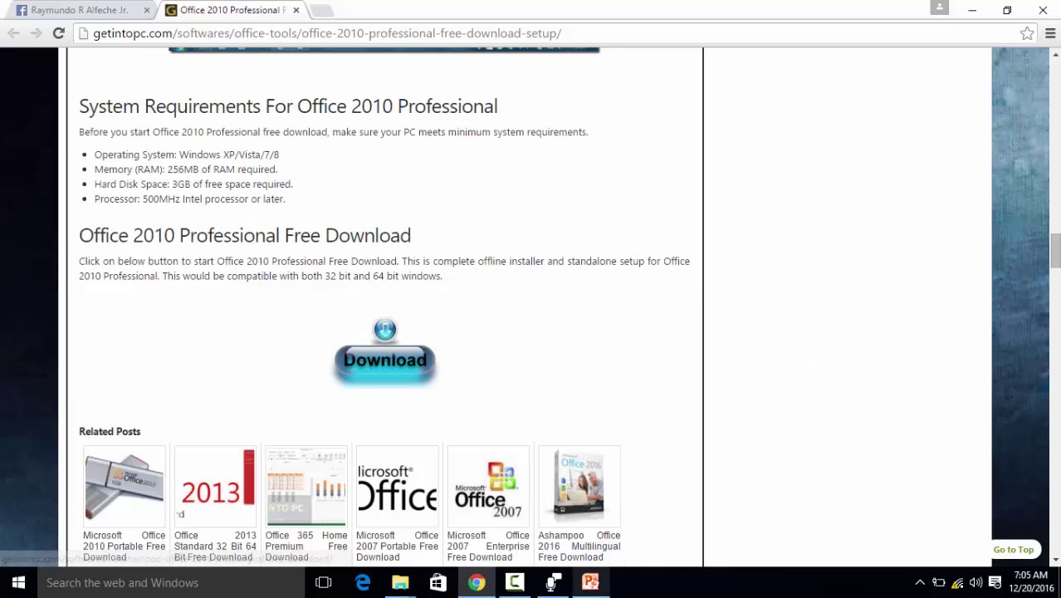
{"action": "mouse_move", "coordinate": [591, 582]}
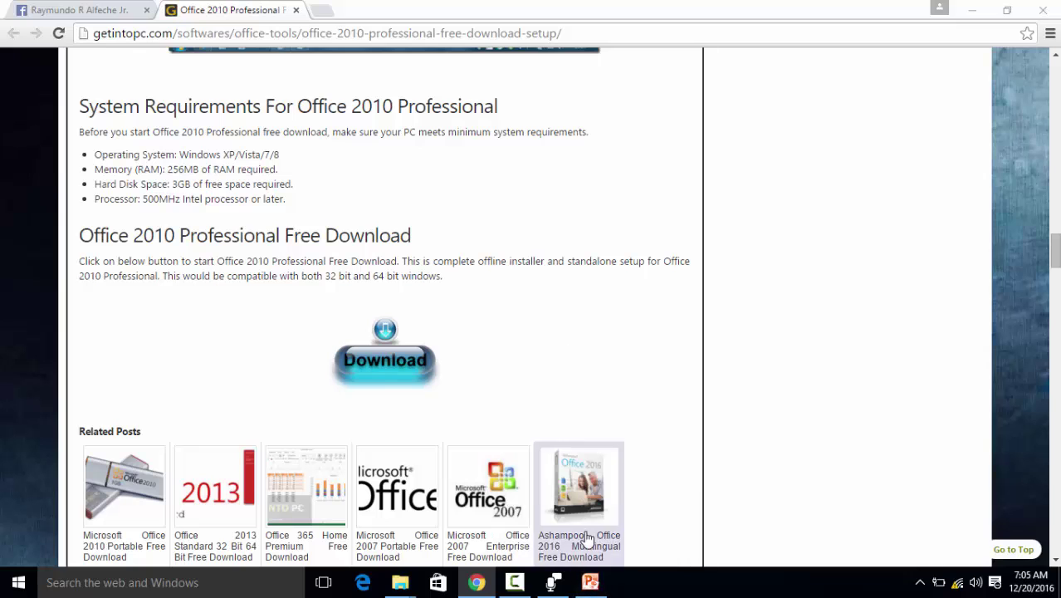
{"action": "left_click", "coordinate": [591, 521]}
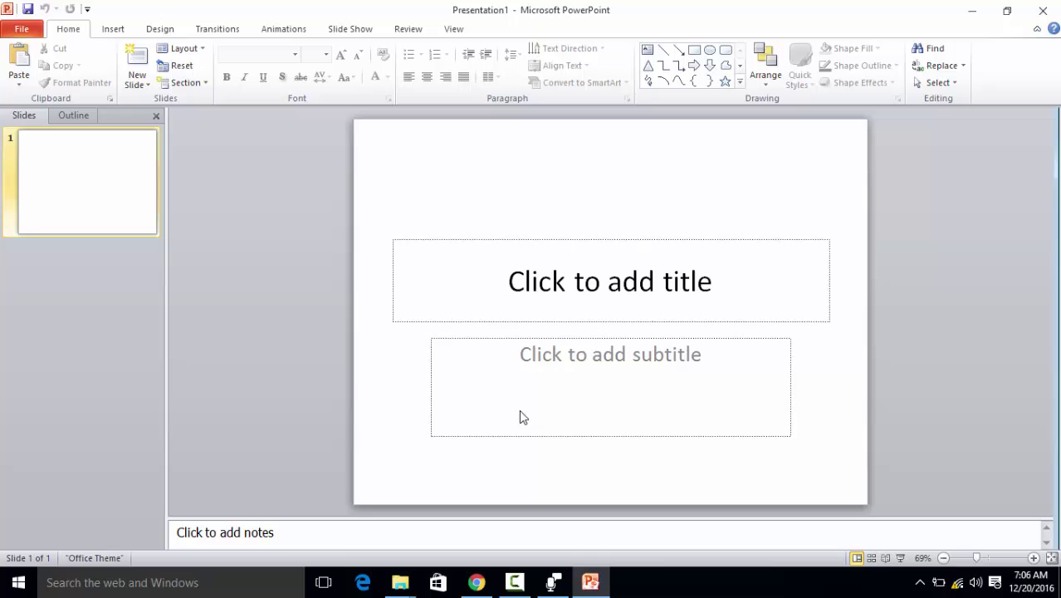
{"action": "left_click", "coordinate": [682, 284]}
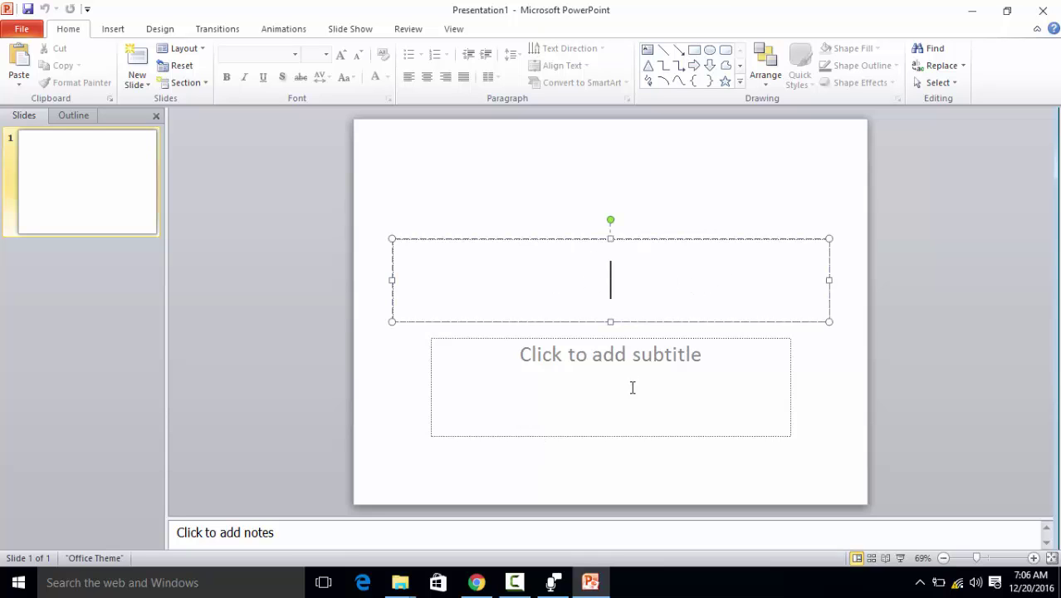
{"action": "left_click", "coordinate": [640, 380]}
{"action": "left_click", "coordinate": [684, 286]}
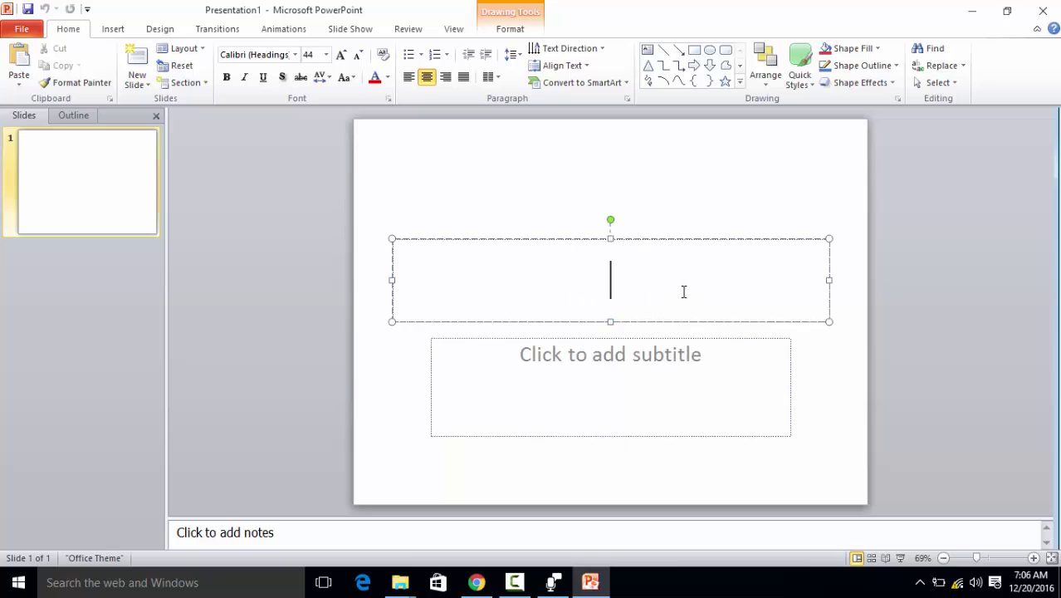
Try the empty subtitle placeholder, close PowerPoint and bring up the Camtasia recorder over the browser's Office 2010 download page
{"action": "left_click", "coordinate": [669, 374]}
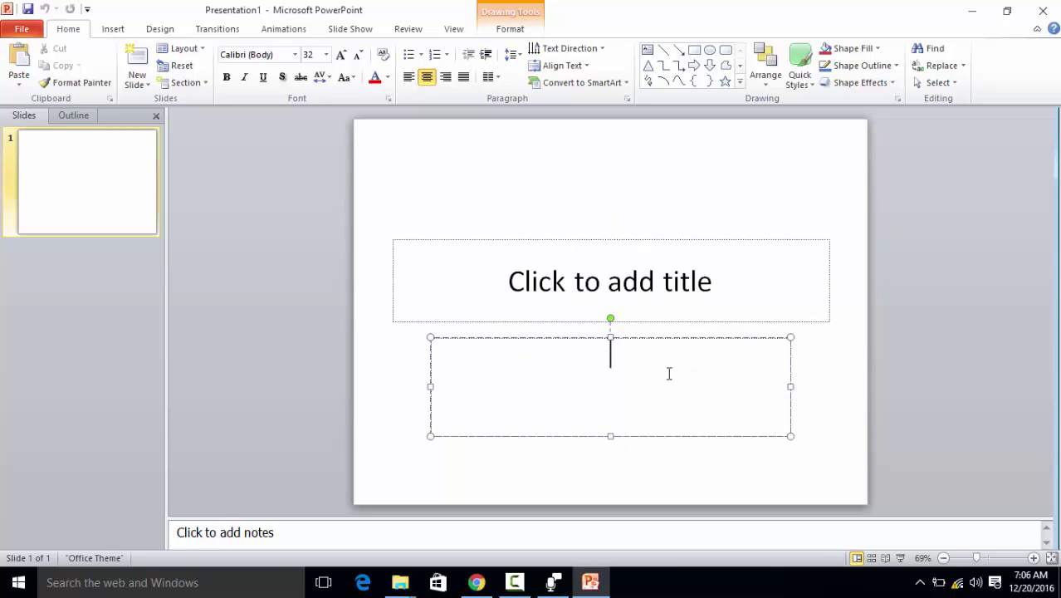
{"action": "left_click", "coordinate": [1045, 11]}
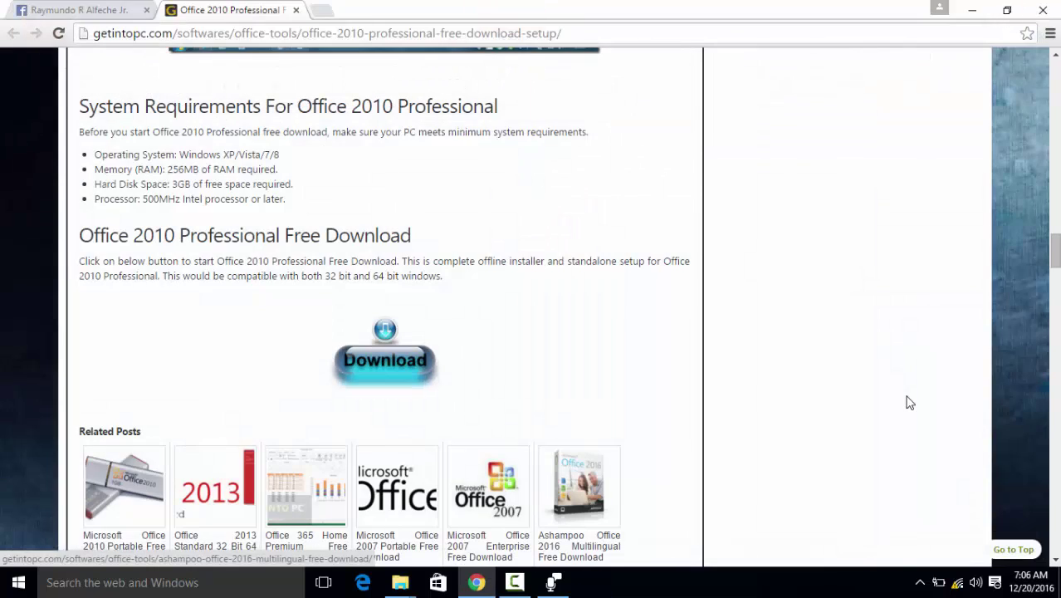
{"action": "left_click", "coordinate": [514, 582]}
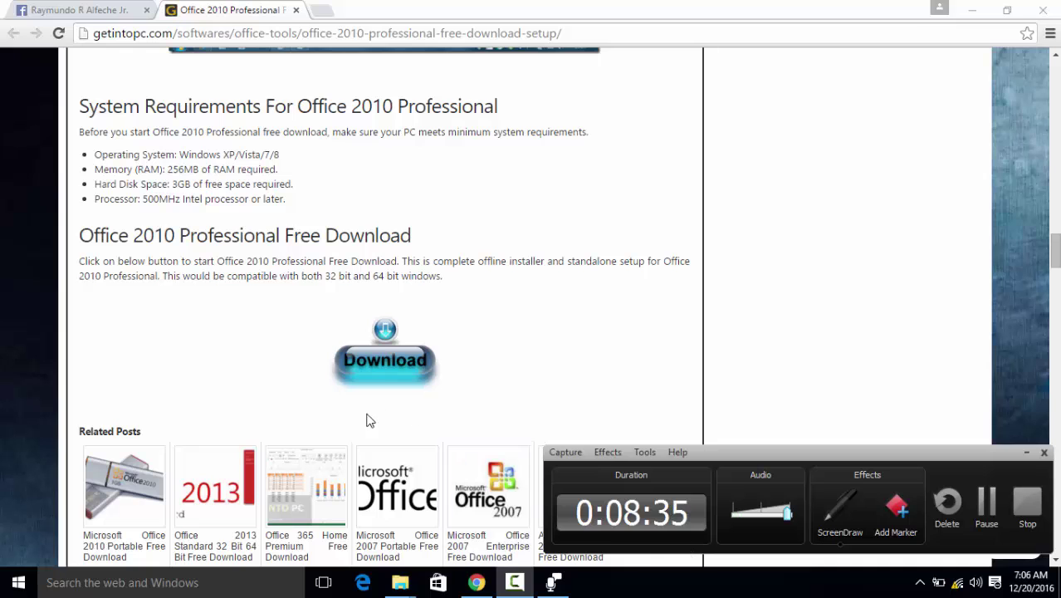
Review the Office 2010 Professional download page from its overview and features through to the system requirements and download section
{"action": "scroll", "coordinate": [369, 420], "scroll_direction": "up", "scroll_amount": 3}
{"action": "scroll", "coordinate": [369, 420], "scroll_direction": "up", "scroll_amount": 12}
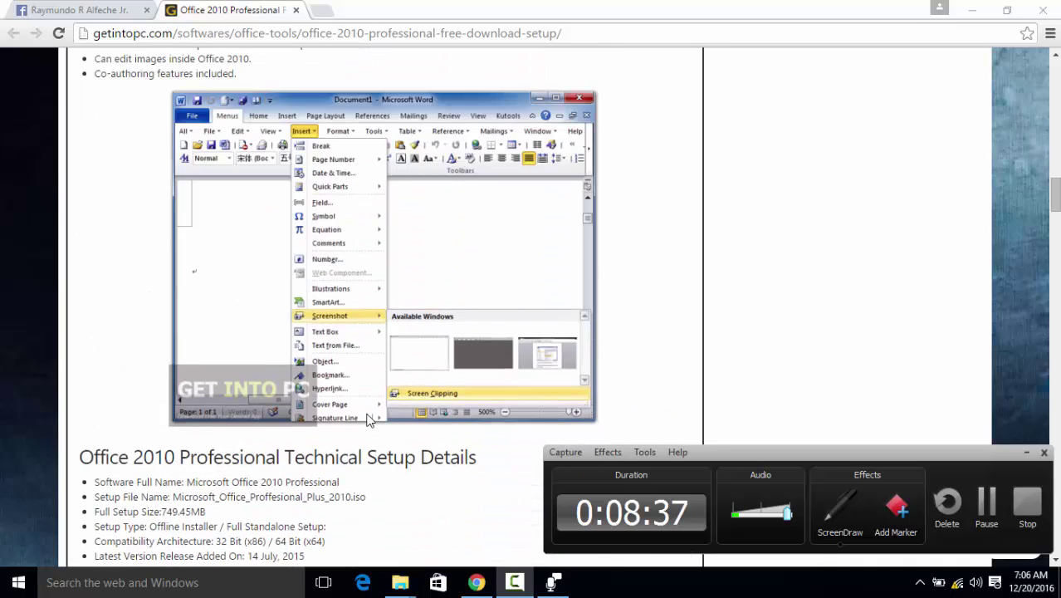
{"action": "scroll", "coordinate": [368, 419], "scroll_direction": "up", "scroll_amount": 5}
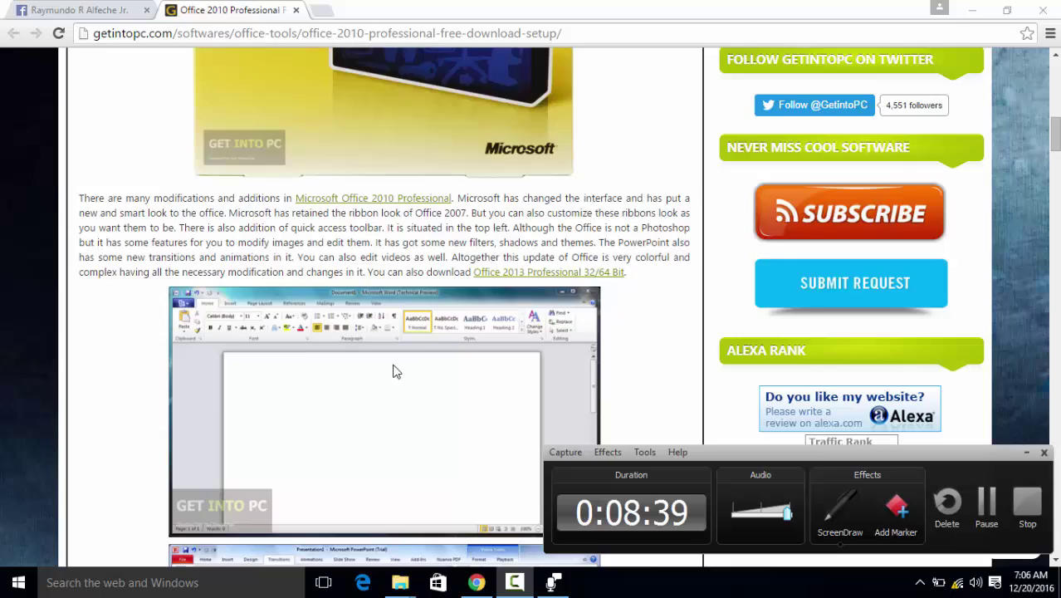
{"action": "scroll", "coordinate": [395, 371], "scroll_direction": "up", "scroll_amount": 6}
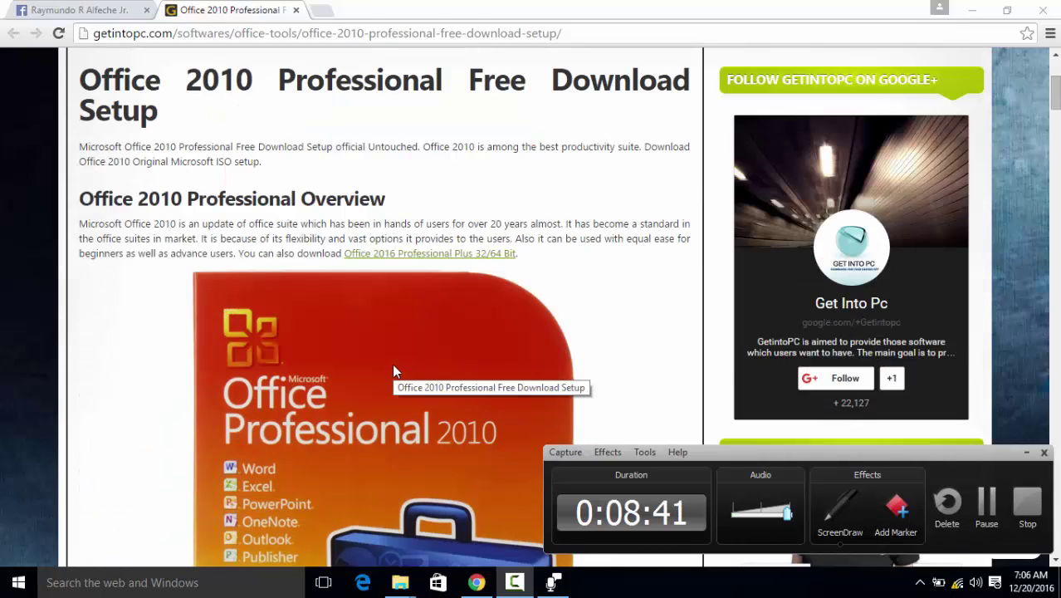
{"action": "scroll", "coordinate": [394, 371], "scroll_direction": "up", "scroll_amount": 3}
{"action": "scroll", "coordinate": [392, 373], "scroll_direction": "down", "scroll_amount": 7}
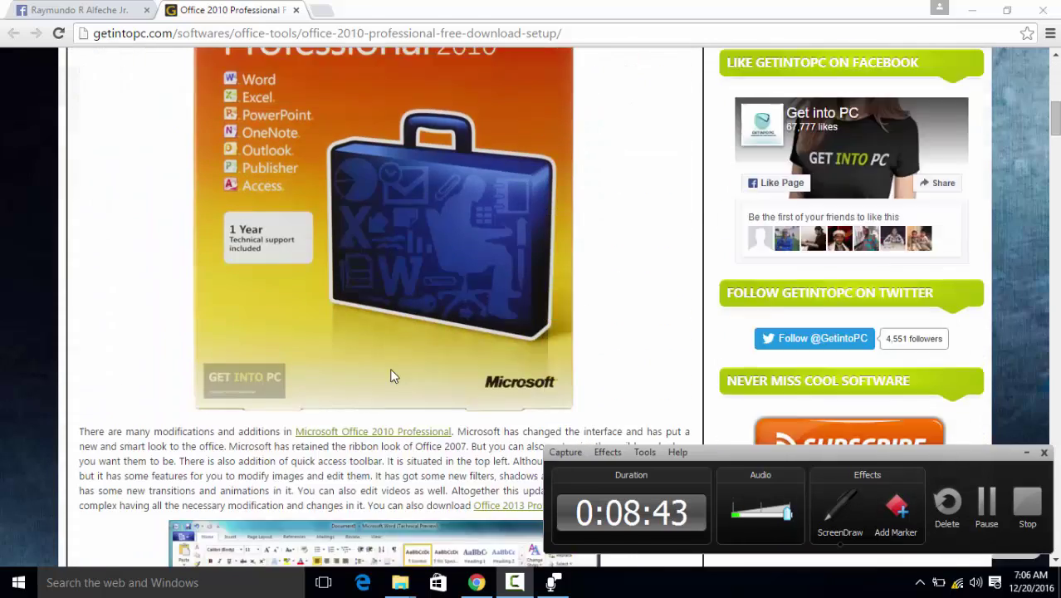
{"action": "scroll", "coordinate": [394, 376], "scroll_direction": "down", "scroll_amount": 9}
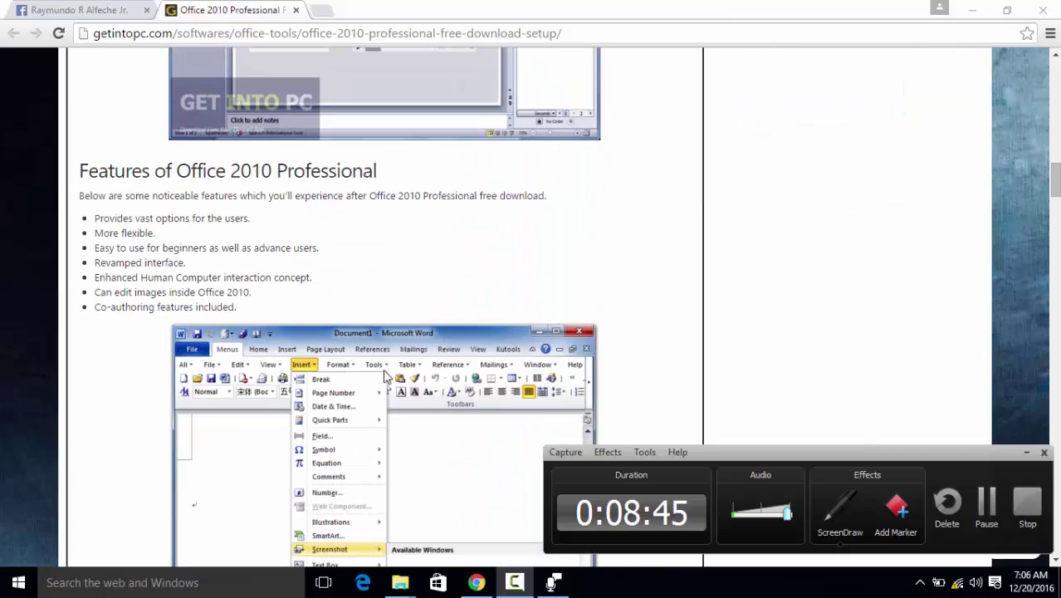
{"action": "scroll", "coordinate": [384, 376], "scroll_direction": "down", "scroll_amount": 9}
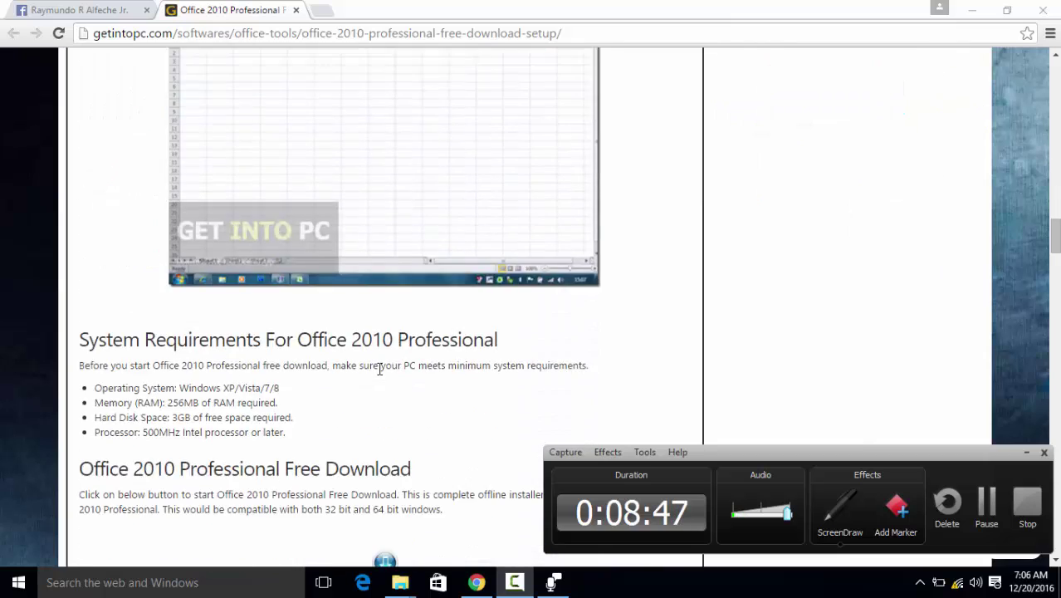
{"action": "scroll", "coordinate": [380, 368], "scroll_direction": "down", "scroll_amount": 3}
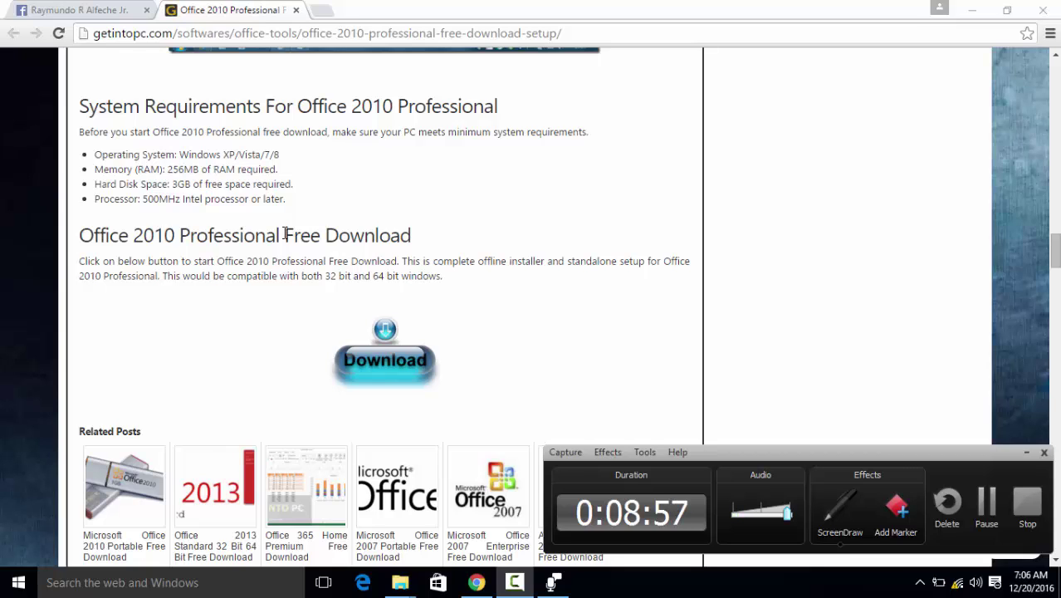
{"action": "scroll", "coordinate": [158, 249], "scroll_direction": "up", "scroll_amount": 1}
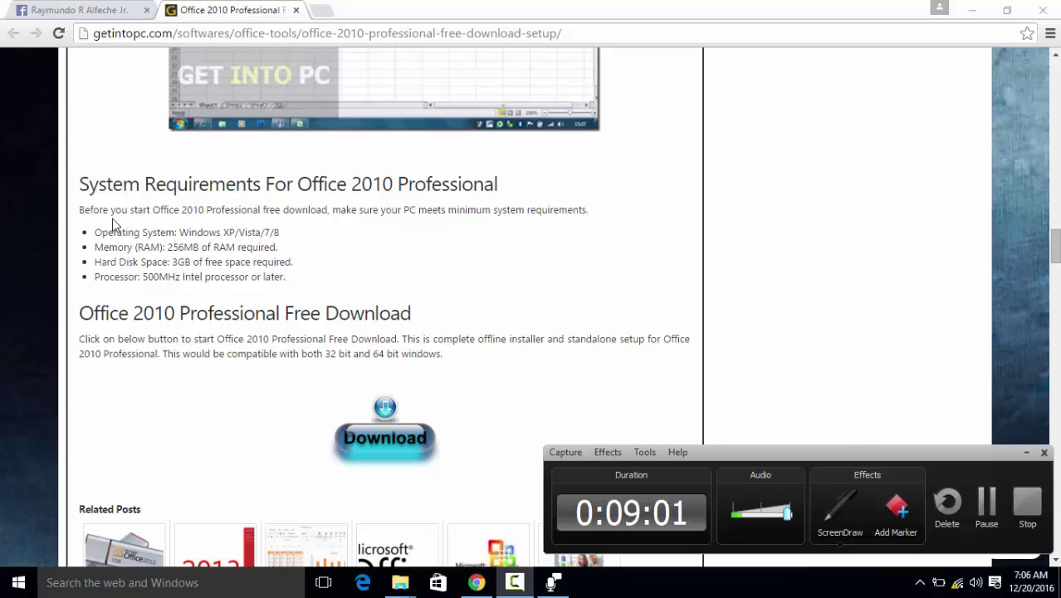
Highlight the System Requirements heading and read through the operating system and memory requirements for Office 2010 Professional
{"action": "left_click_drag", "start_coordinate": [79, 184], "coordinate": [274, 186]}
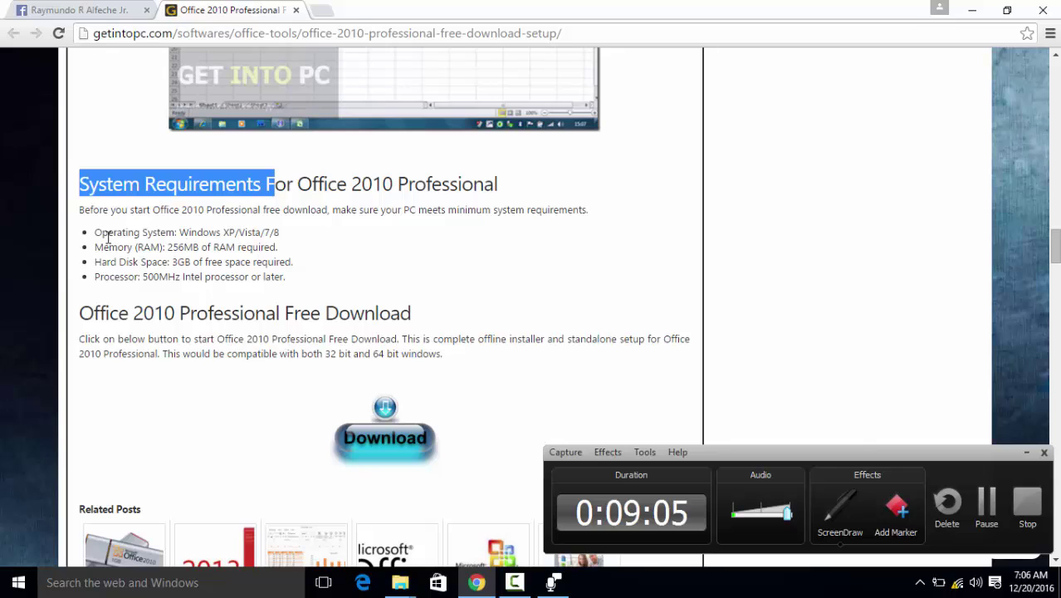
{"action": "left_click_drag", "start_coordinate": [194, 233], "coordinate": [231, 234]}
{"action": "double_click", "coordinate": [275, 233]}
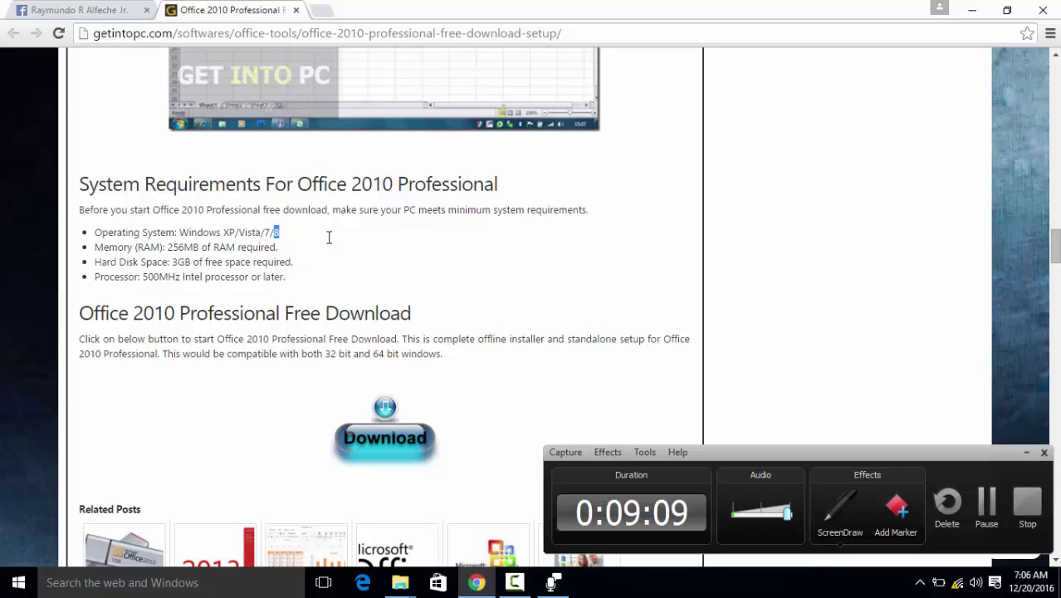
{"action": "left_click_drag", "start_coordinate": [95, 246], "coordinate": [237, 238]}
{"action": "left_click_drag", "start_coordinate": [106, 246], "coordinate": [146, 246]}
{"action": "left_click", "coordinate": [170, 247]}
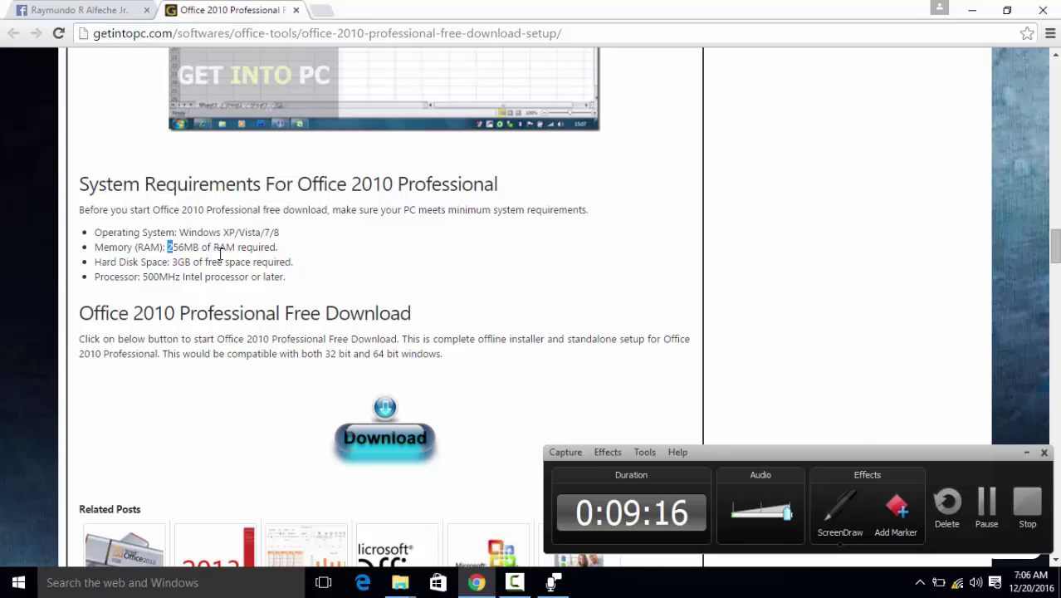
{"action": "left_click_drag", "start_coordinate": [223, 253], "coordinate": [283, 245]}
Highlight and read the hard disk space and processor entries in the system requirements list, leaving the text unselected
{"action": "left_click", "coordinate": [174, 262]}
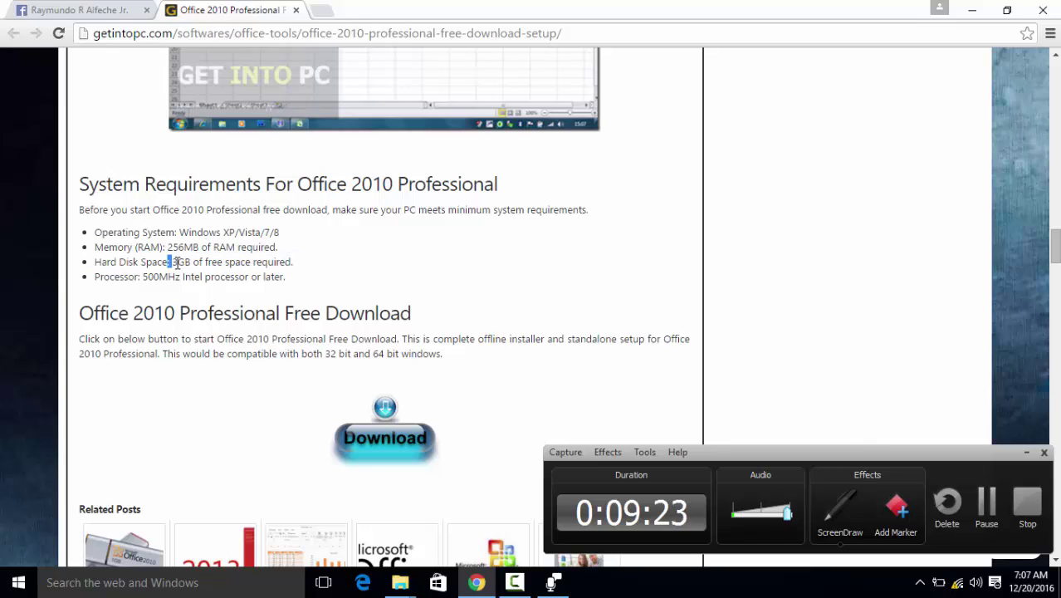
{"action": "left_click_drag", "start_coordinate": [187, 262], "coordinate": [287, 264]}
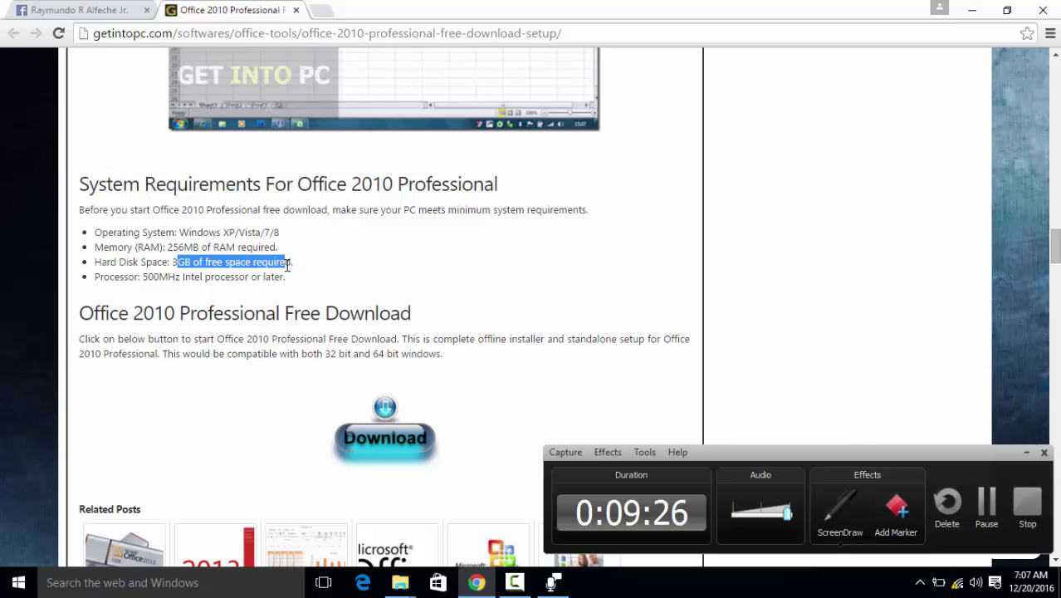
{"action": "left_click", "coordinate": [146, 280]}
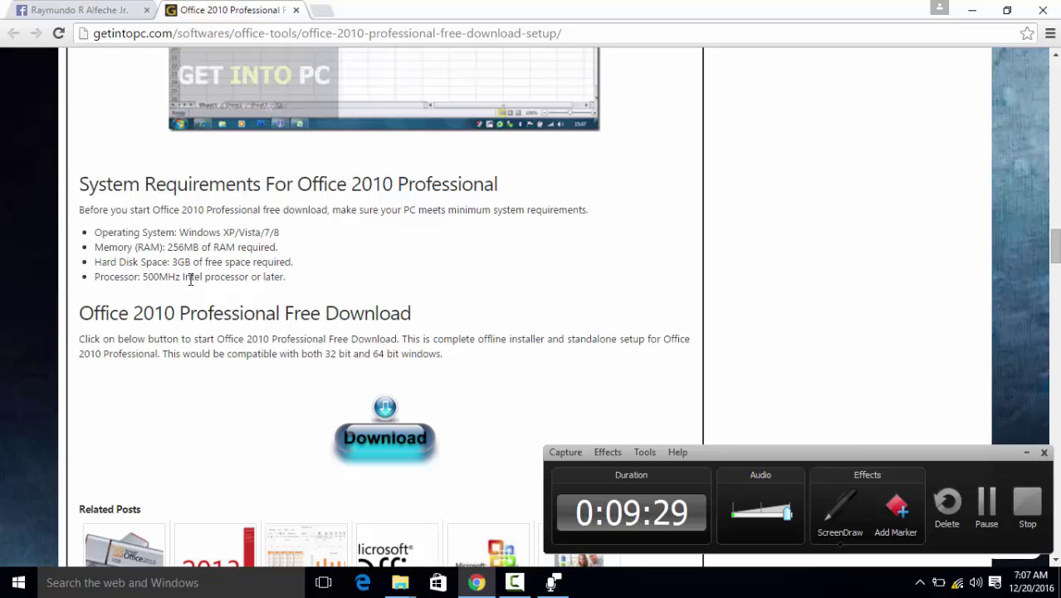
{"action": "left_click_drag", "start_coordinate": [220, 278], "coordinate": [286, 279]}
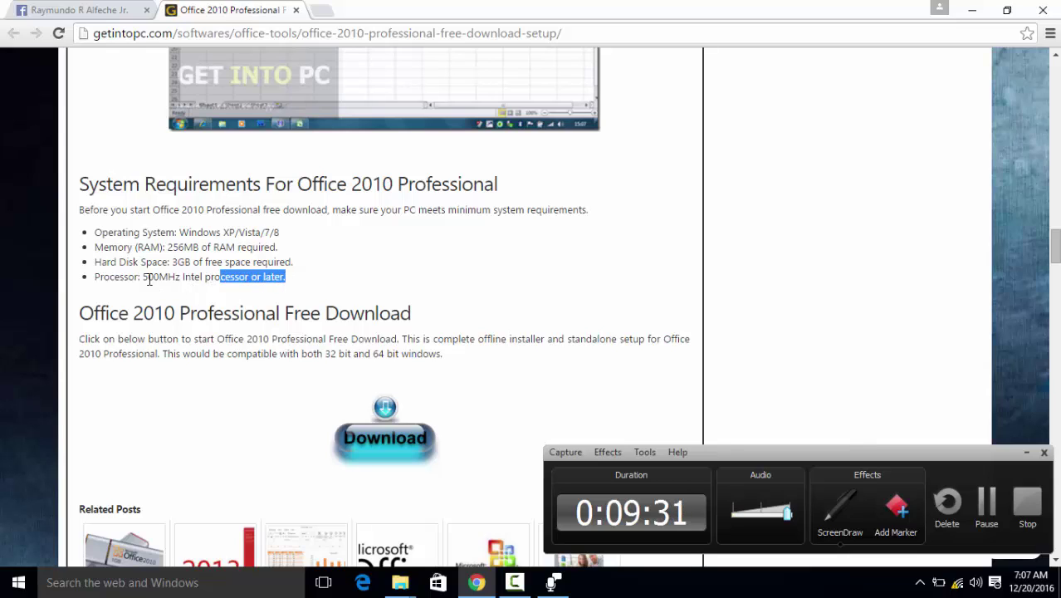
{"action": "left_click", "coordinate": [149, 280]}
{"action": "left_click_drag", "start_coordinate": [157, 279], "coordinate": [179, 279]}
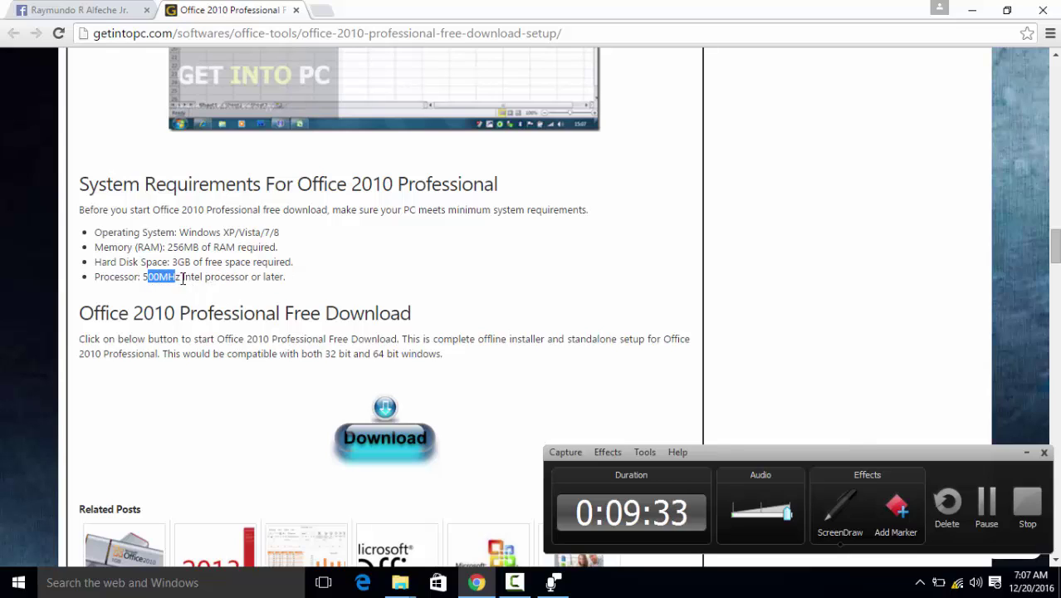
{"action": "left_click_drag", "start_coordinate": [255, 278], "coordinate": [300, 286]}
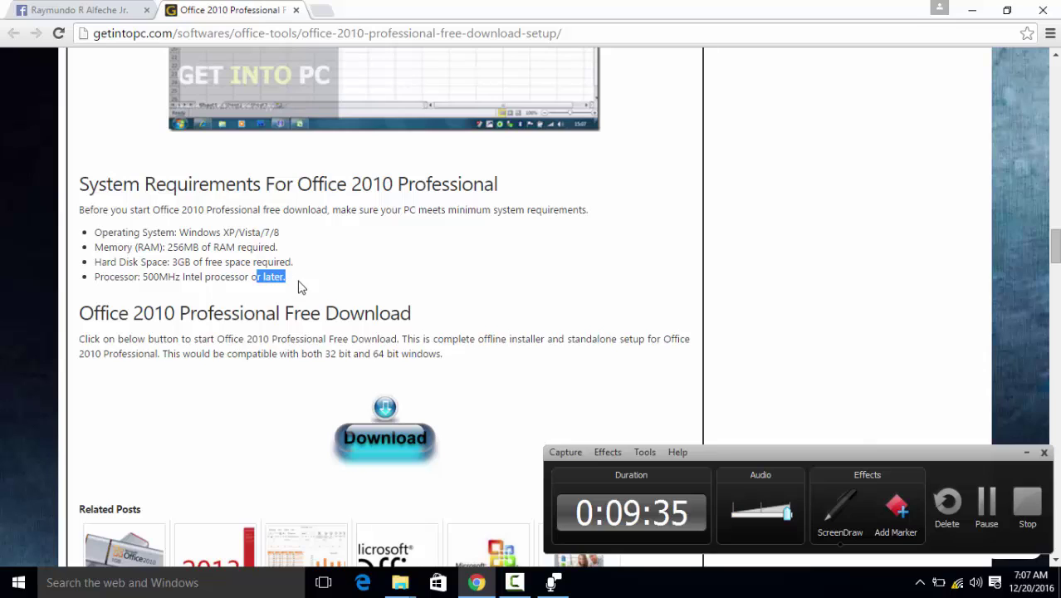
{"action": "left_click", "coordinate": [210, 284]}
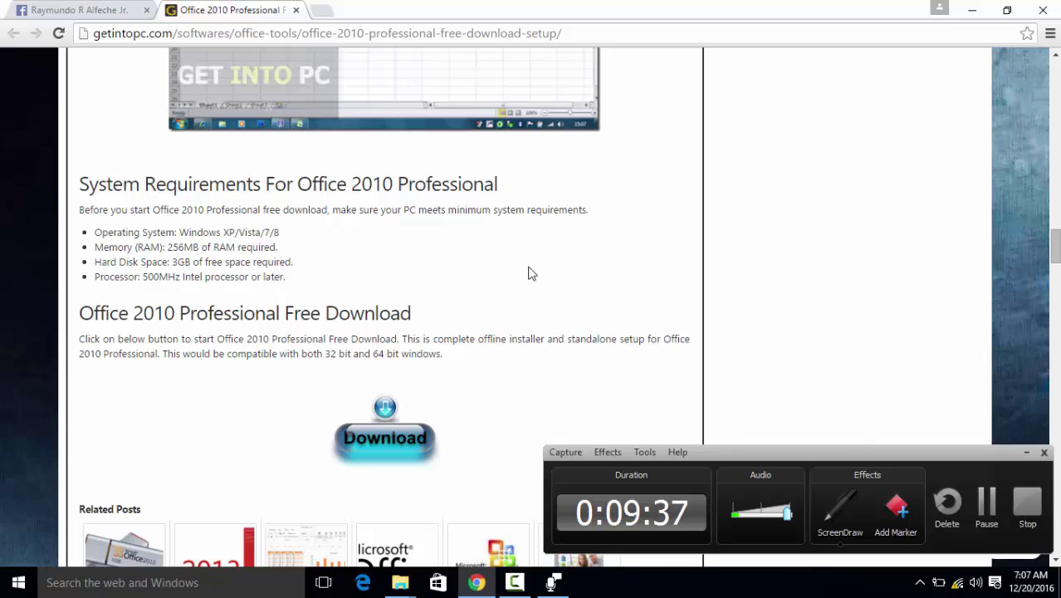
Look over the page's related posts, technical setup details, download section and feature list for Office 2010 Professional once more
{"action": "scroll", "coordinate": [523, 276], "scroll_direction": "down", "scroll_amount": 4}
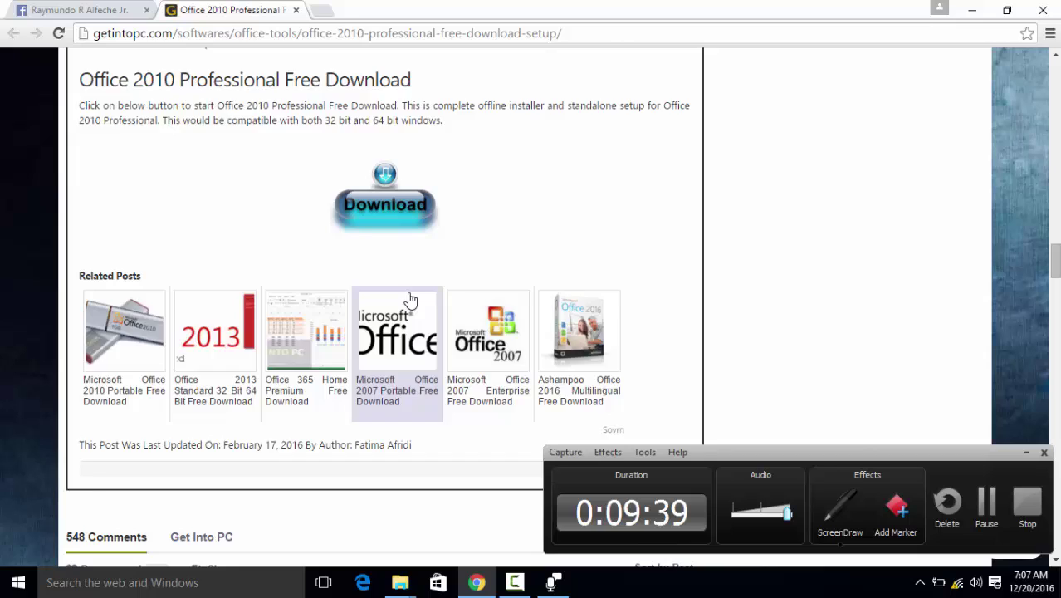
{"action": "scroll", "coordinate": [390, 452], "scroll_direction": "up", "scroll_amount": 1}
{"action": "scroll", "coordinate": [403, 398], "scroll_direction": "up", "scroll_amount": 5}
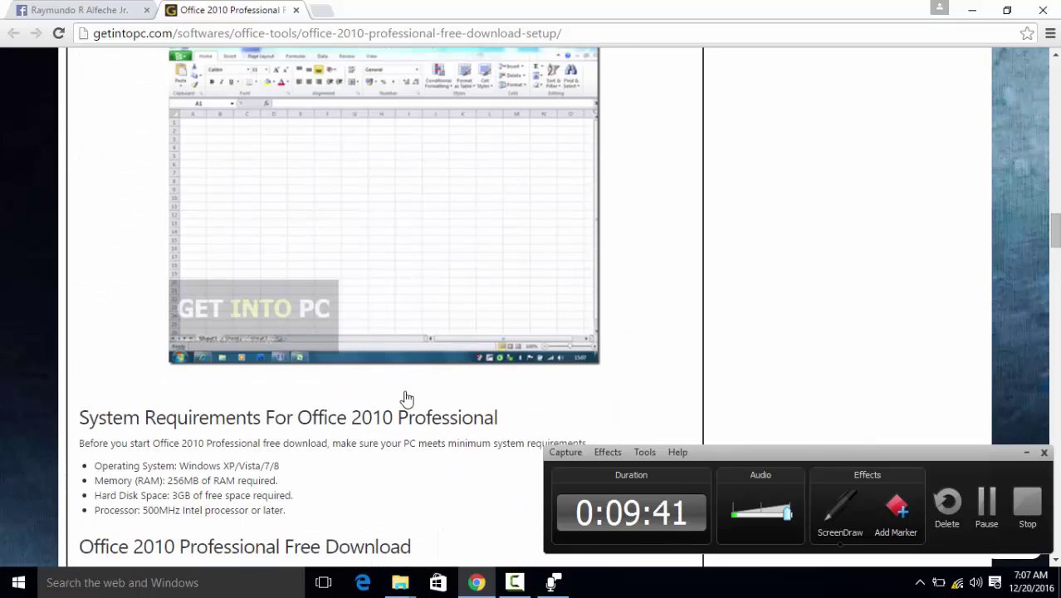
{"action": "scroll", "coordinate": [407, 395], "scroll_direction": "up", "scroll_amount": 3}
{"action": "scroll", "coordinate": [408, 395], "scroll_direction": "up", "scroll_amount": 2}
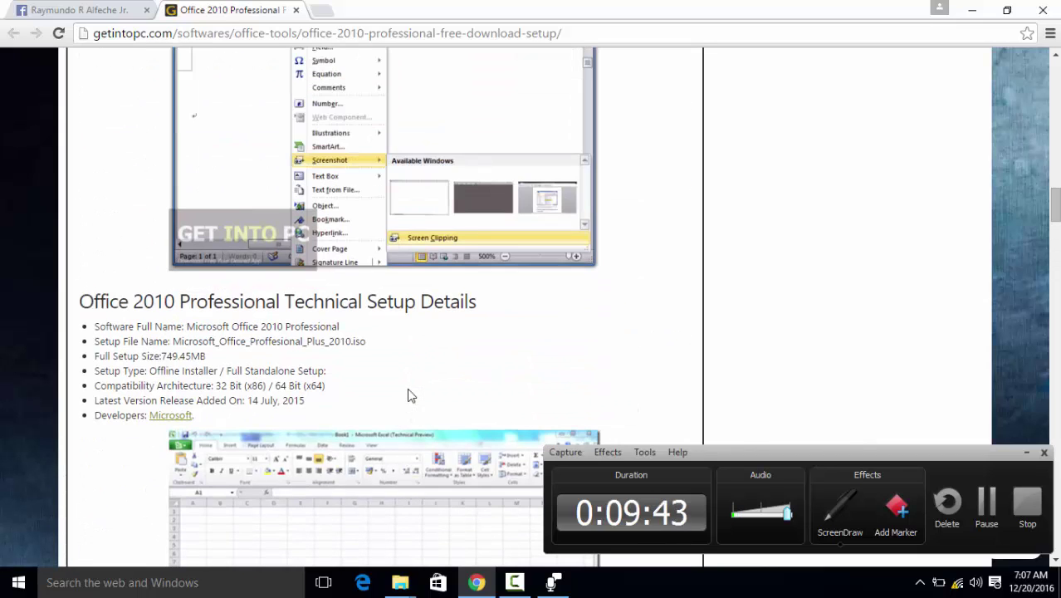
{"action": "scroll", "coordinate": [407, 395], "scroll_direction": "down", "scroll_amount": 2}
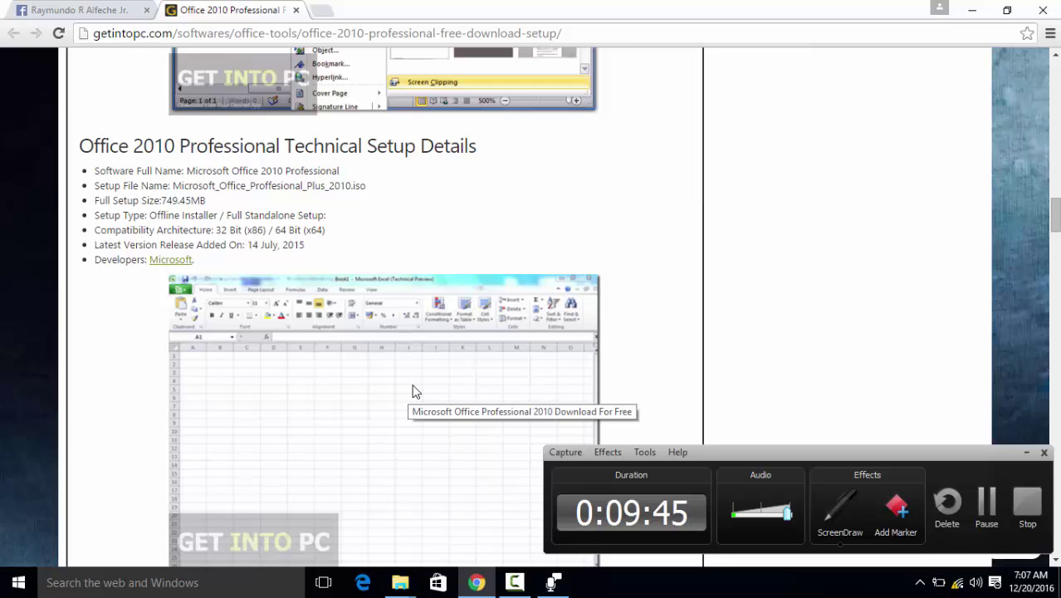
{"action": "scroll", "coordinate": [407, 384], "scroll_direction": "down", "scroll_amount": 4}
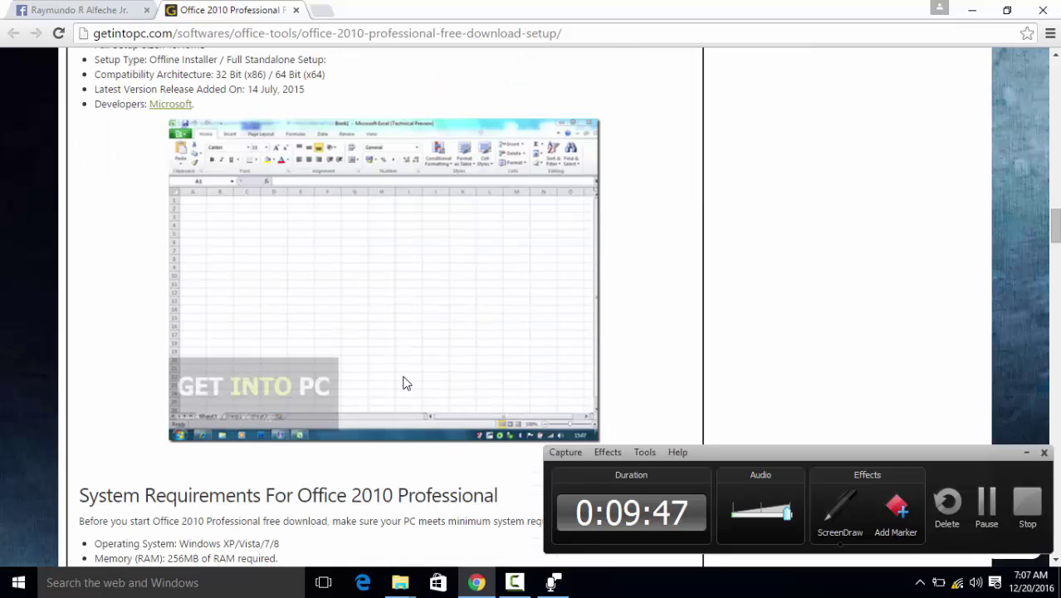
{"action": "scroll", "coordinate": [404, 383], "scroll_direction": "down", "scroll_amount": 3}
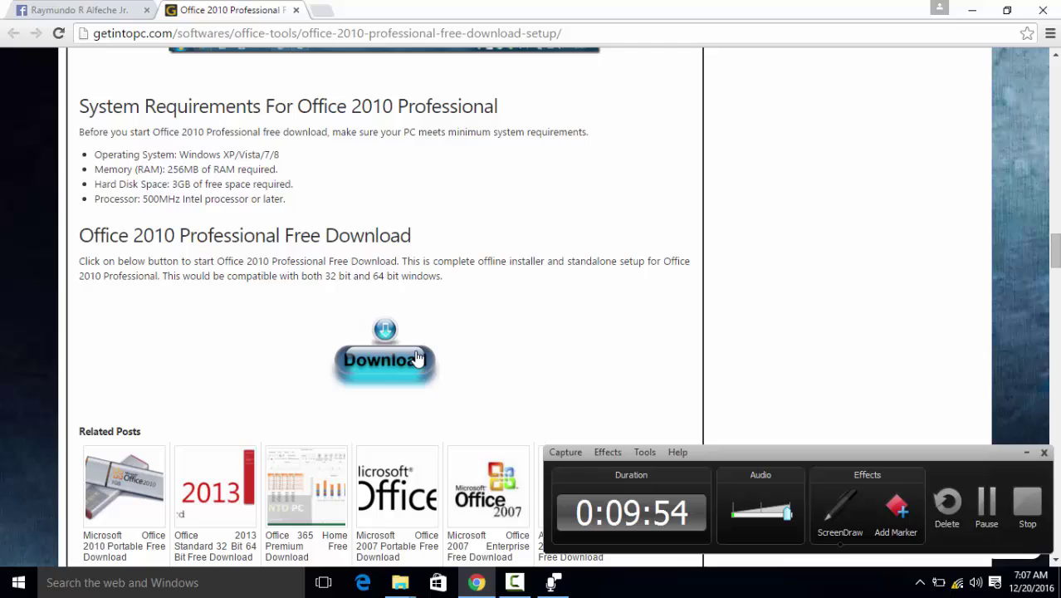
{"action": "scroll", "coordinate": [416, 357], "scroll_direction": "up", "scroll_amount": 6}
{"action": "scroll", "coordinate": [416, 357], "scroll_direction": "up", "scroll_amount": 14}
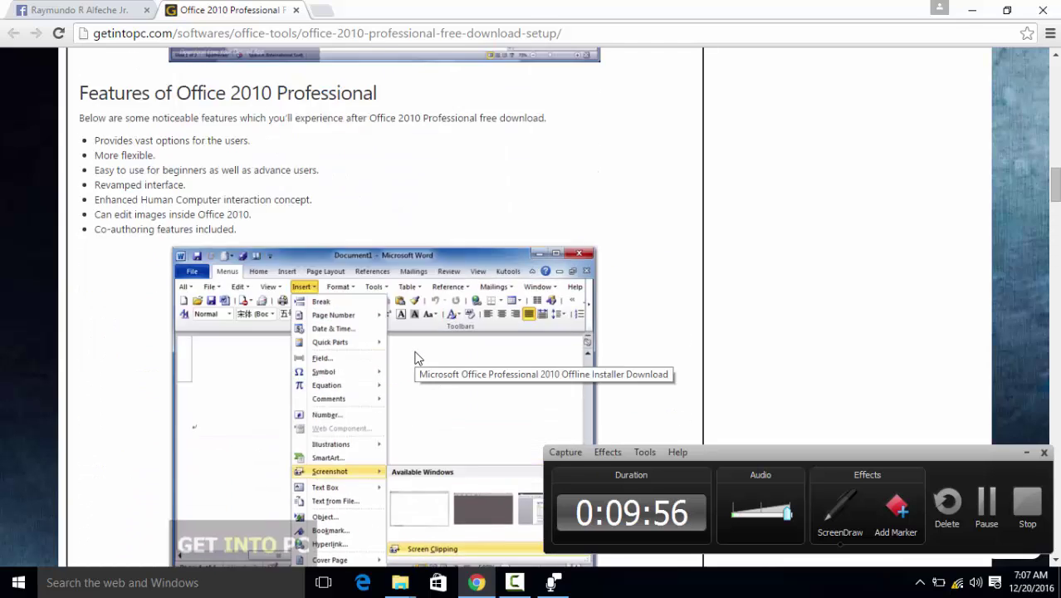
{"action": "scroll", "coordinate": [415, 353], "scroll_direction": "down", "scroll_amount": 6}
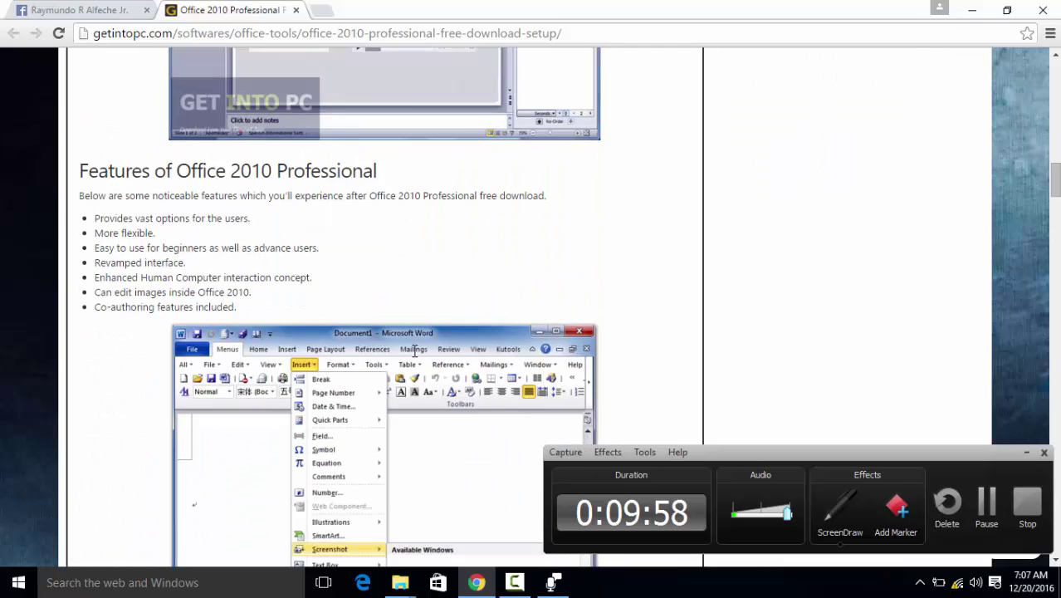